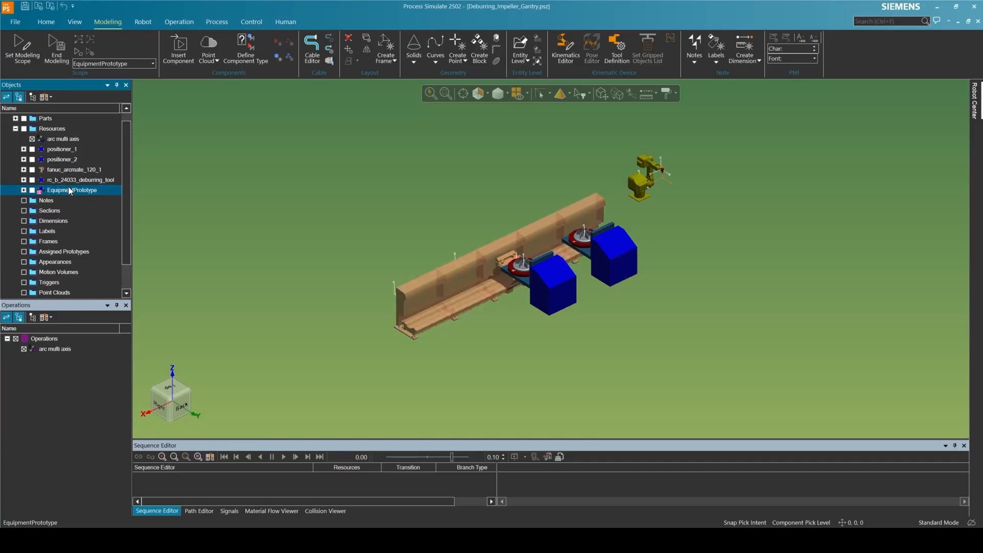
# Step: Rename the EquipmentPrototype resource as Rail&Car
pyautogui.click(70, 191)
pyautogui.write('Rail&Car')
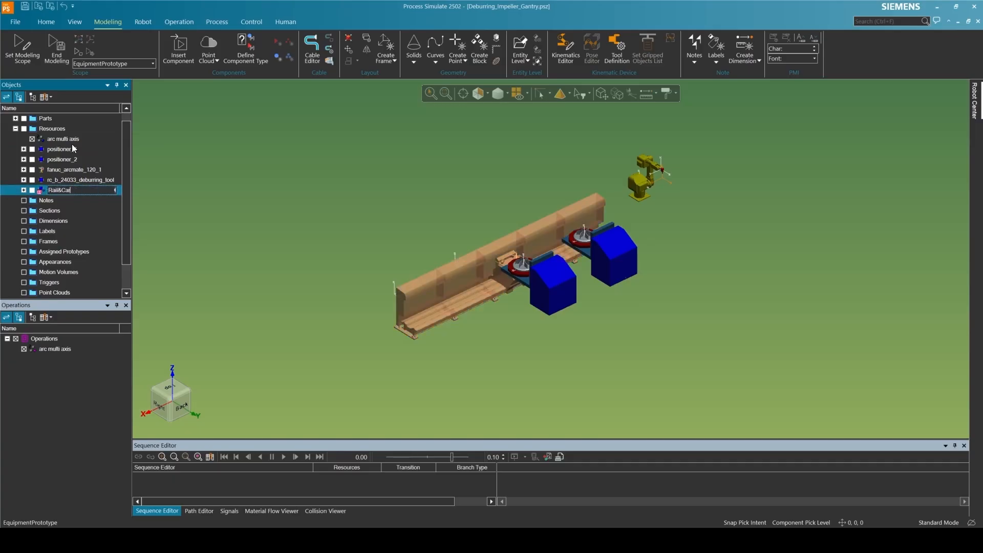
pyautogui.press('Return')
pyautogui.click(227, 158)
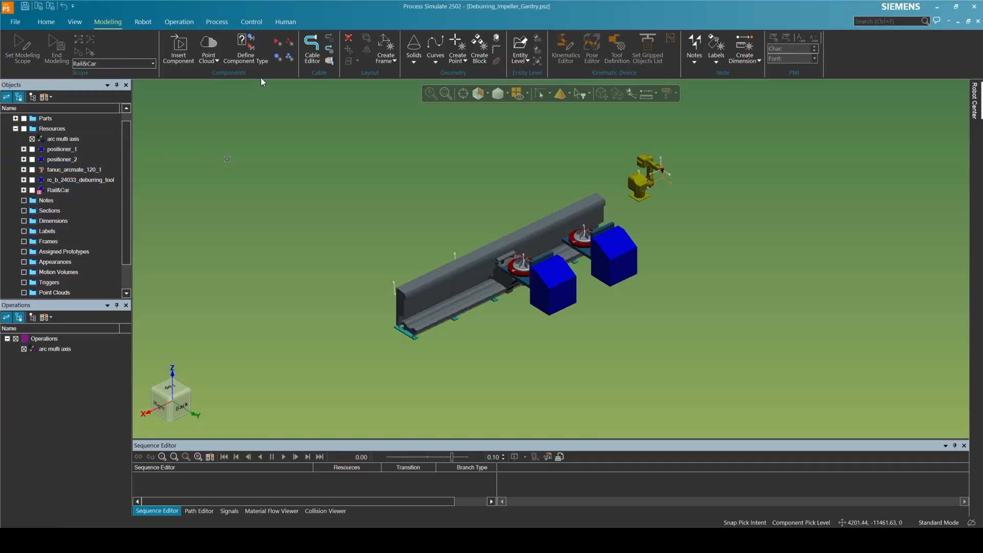
# Step: Create a new EquipmentPrototype resource under Resources and name it Rail&Robot
pyautogui.click(57, 129)
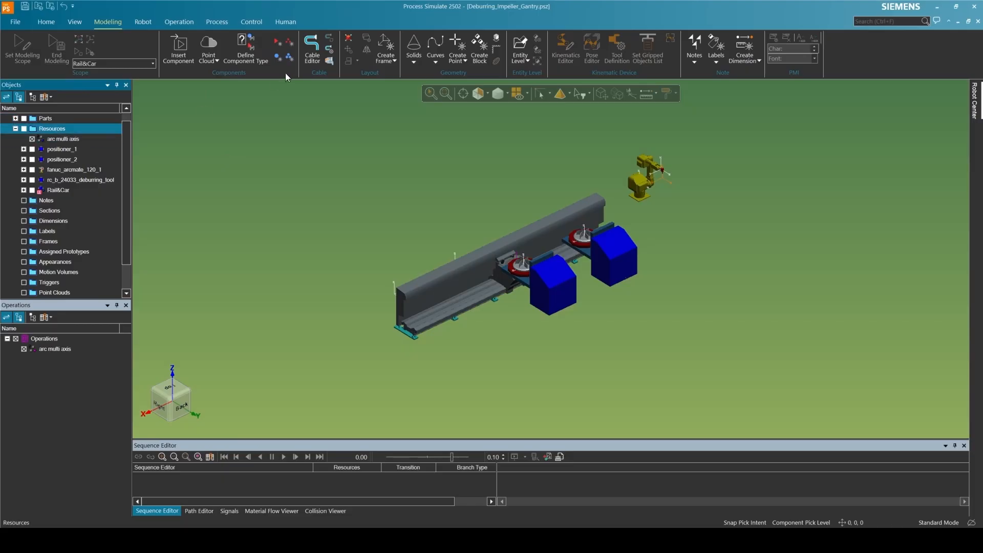
pyautogui.click(278, 59)
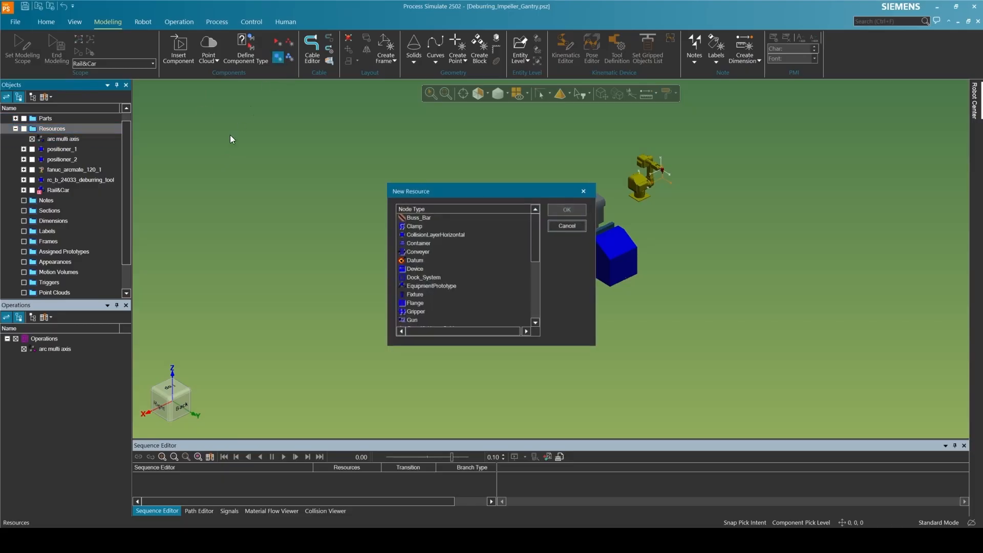
pyautogui.click(435, 286)
pyautogui.click(567, 212)
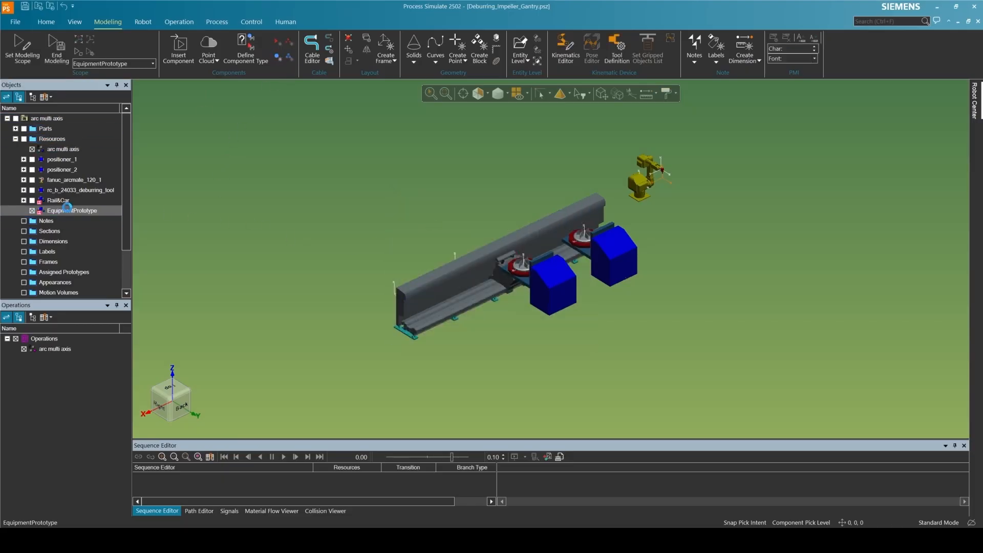
pyautogui.click(69, 210)
pyautogui.click(69, 211)
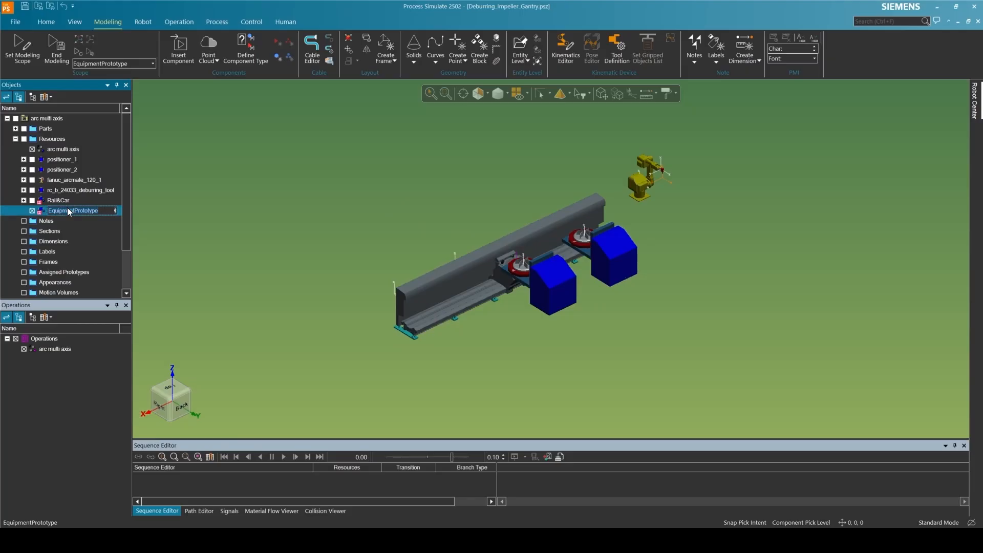
pyautogui.write('Rail&Robot')
pyautogui.press('Return')
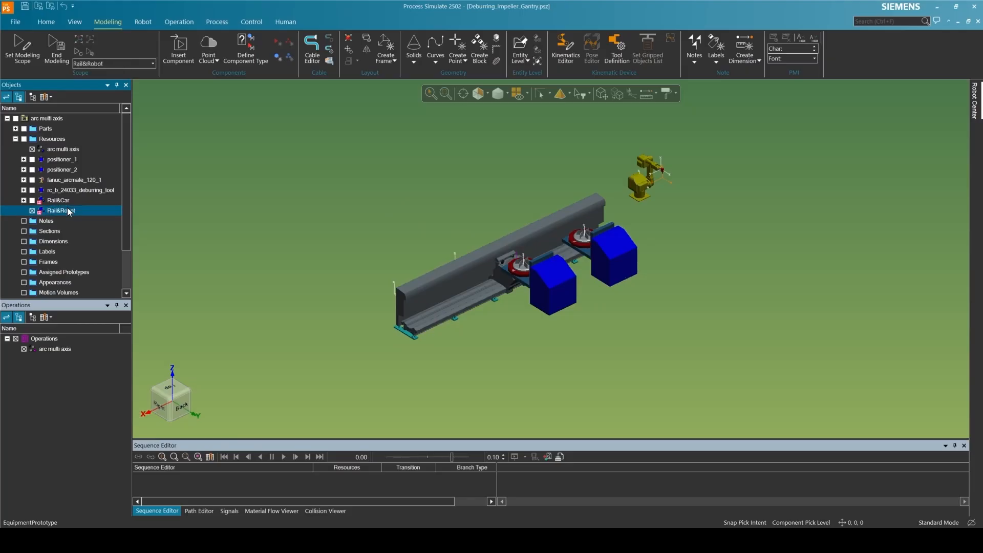
# Step: Move Rail&Car and the fanuc_arcmate_120_1 robot into the Rail&Robot resource and expand its contents
pyautogui.moveTo(58, 200)
pyautogui.mouseDown()
pyautogui.moveTo(60, 210)
pyautogui.moveTo(61, 200)
pyautogui.mouseUp()
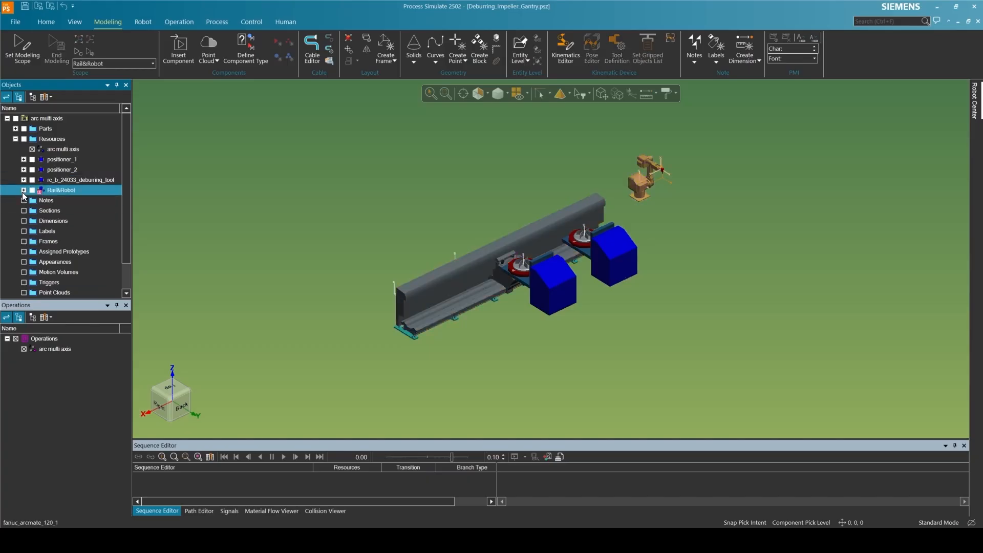
pyautogui.click(24, 190)
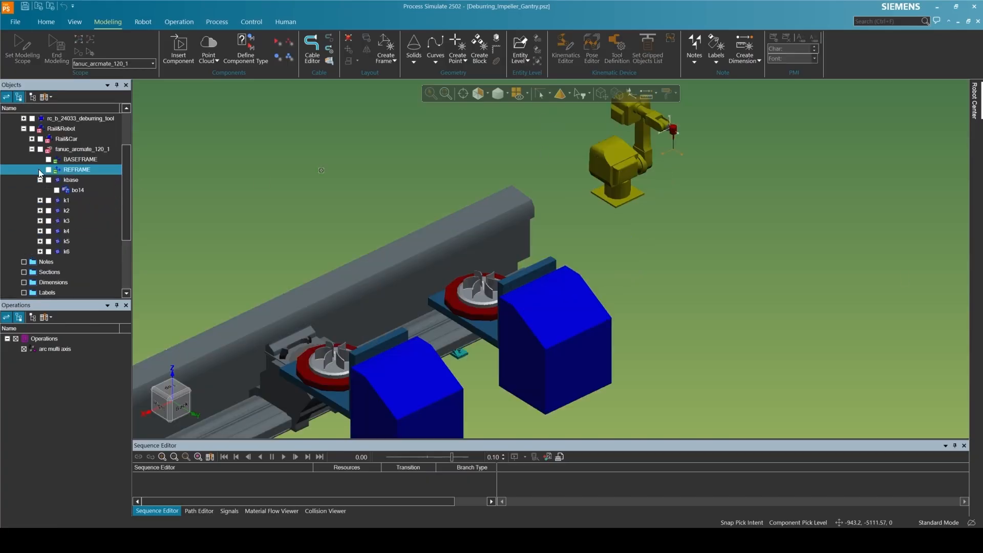
# Step: Relocate fanuc_arcmate_120_1 from its Self frame onto the centre of the rail carriage's round mounting plate
pyautogui.click(82, 149)
pyautogui.click(616, 94)
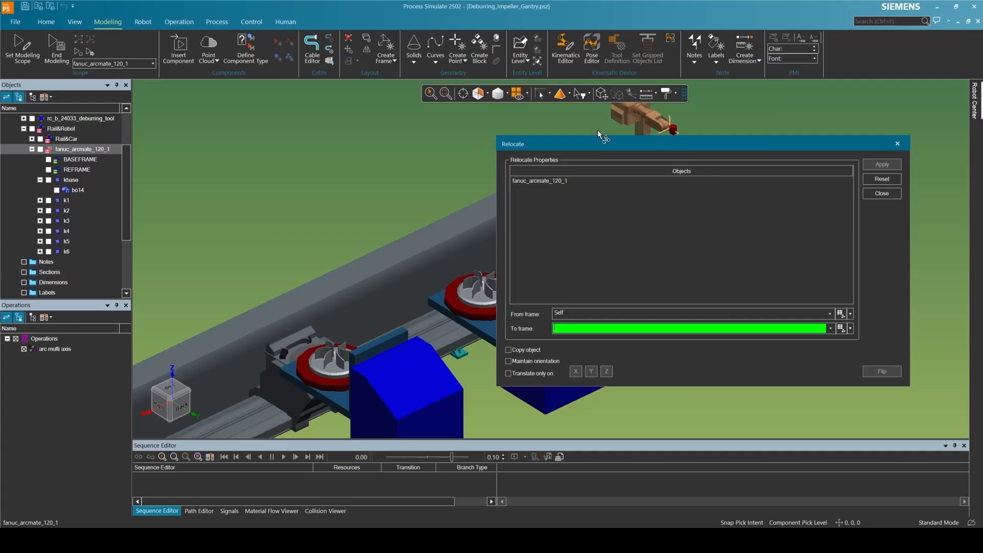
pyautogui.moveTo(583, 143); pyautogui.dragTo(693, 154)
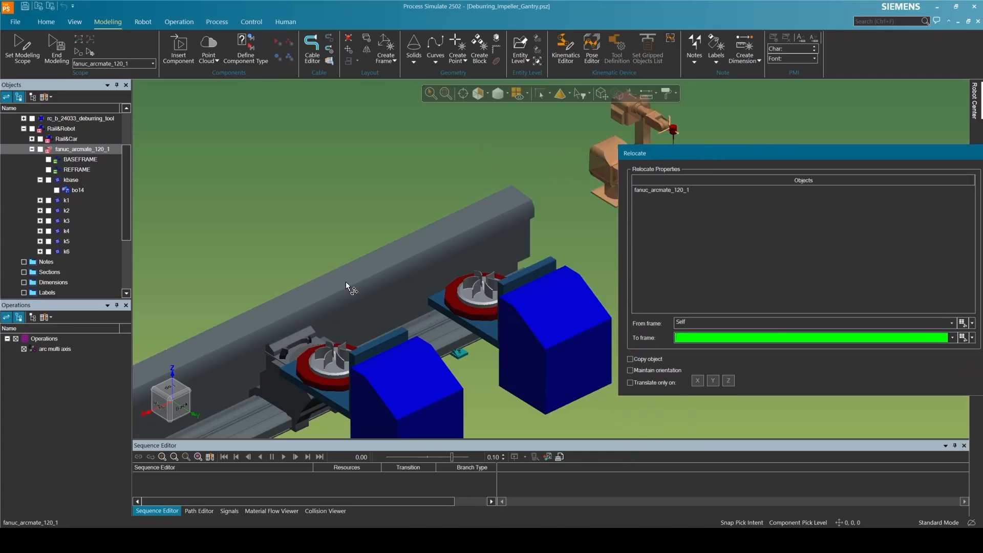
pyautogui.moveTo(346, 282); pyautogui.dragTo(302, 239, button='middle')
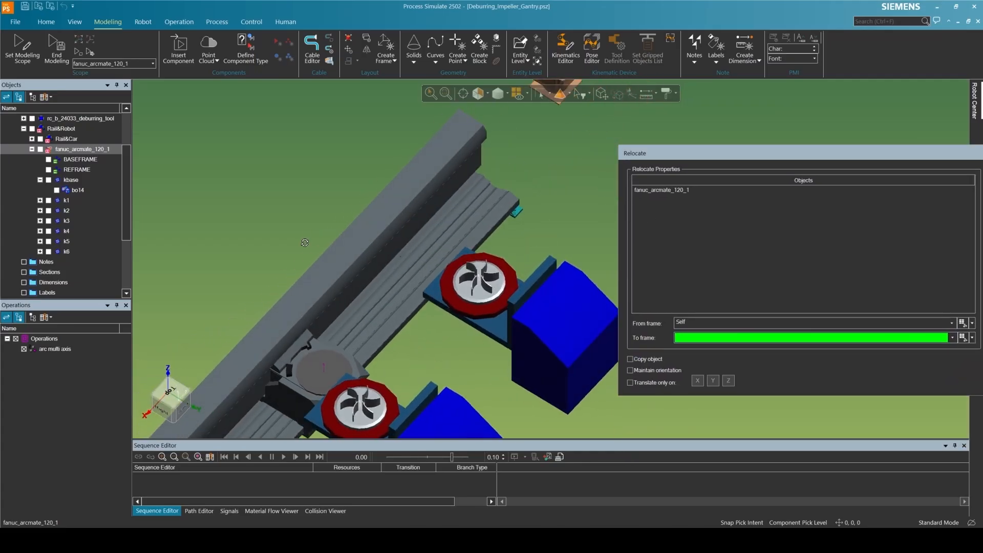
pyautogui.click(324, 366)
pyautogui.moveTo(808, 152); pyautogui.dragTo(697, 158)
pyautogui.click(896, 182)
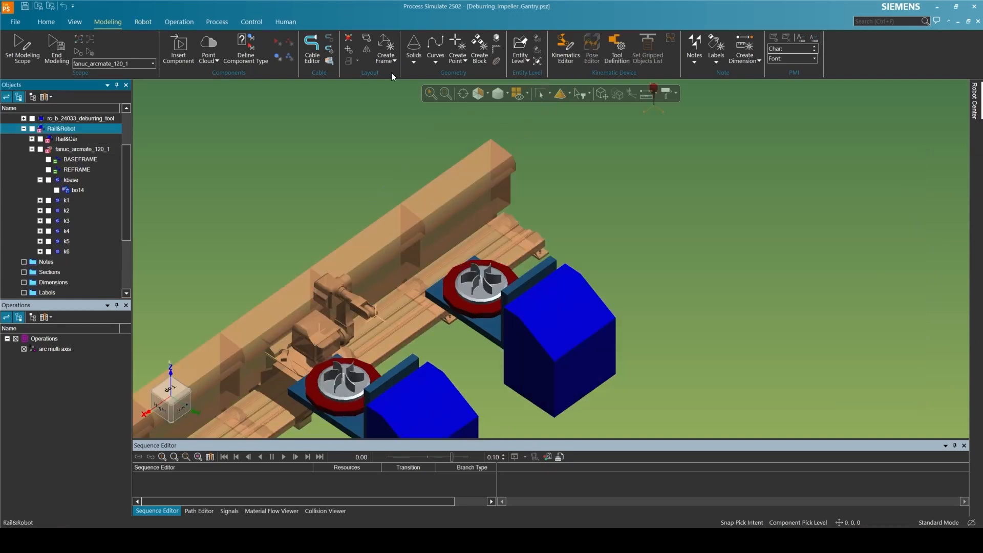
# Step: Add two empty links with default names to the Rail&Robot kinematics in the Kinematics Editor
pyautogui.click(567, 56)
pyautogui.moveTo(627, 129); pyautogui.dragTo(698, 110)
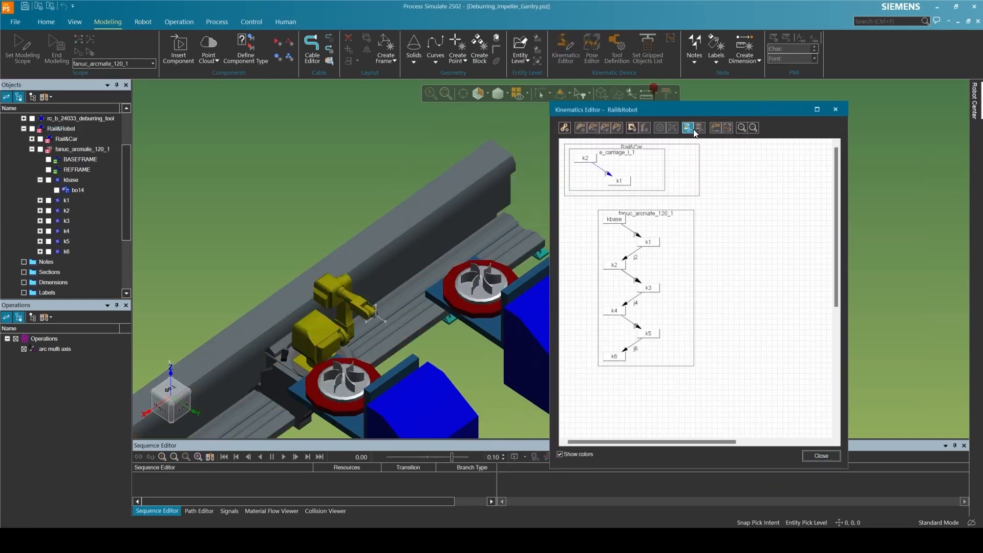
pyautogui.click(564, 128)
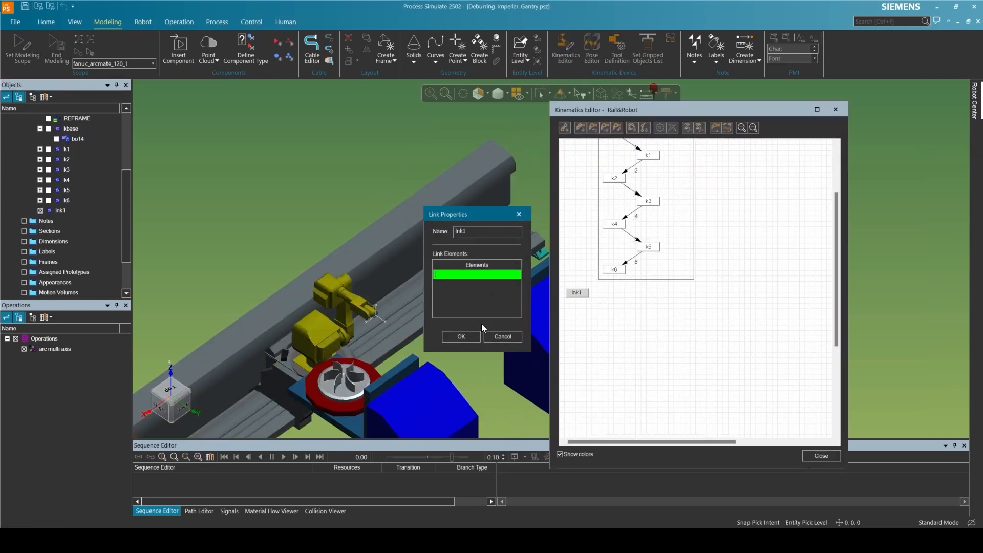
pyautogui.click(465, 338)
pyautogui.click(564, 128)
pyautogui.click(462, 336)
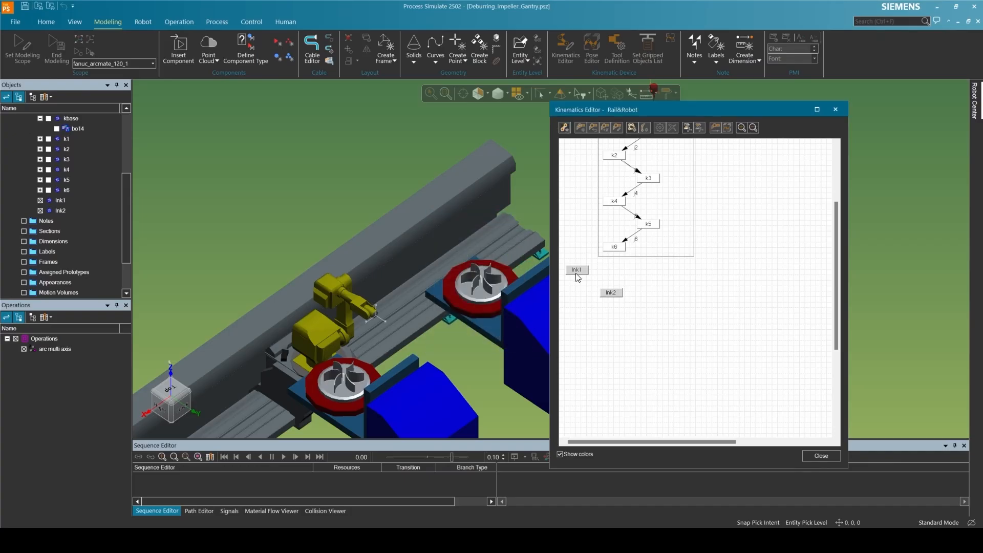
# Step: Connect the first empty link to the second with a revolute joint from 0, 0, 0 to 0, 0, 100, and close the Kinematics Editor
pyautogui.moveTo(578, 278); pyautogui.dragTo(610, 291)
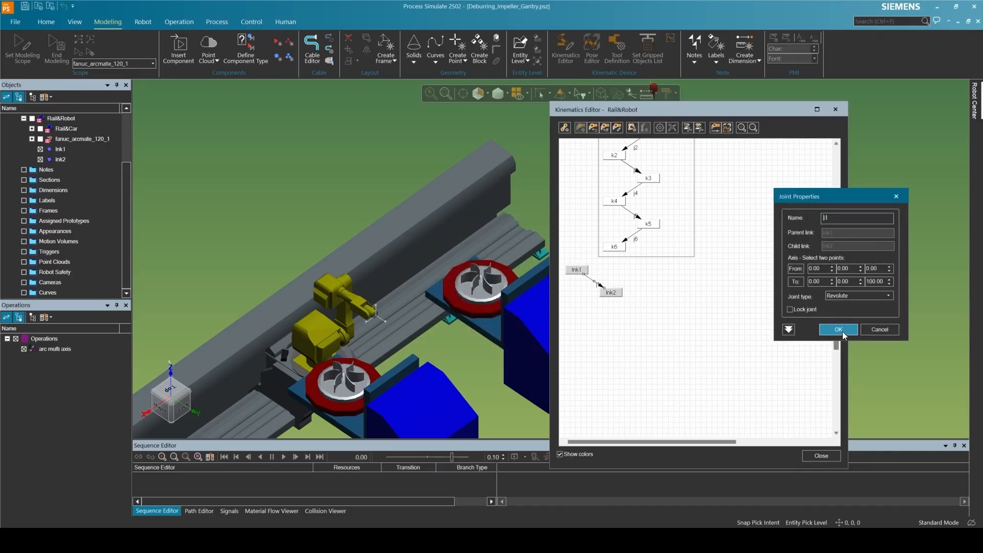
pyautogui.click(842, 329)
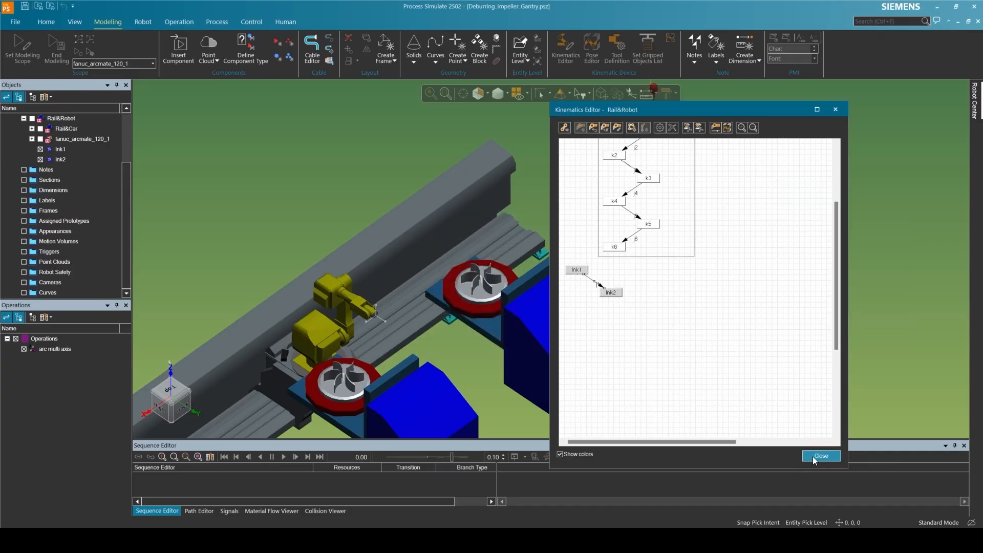
pyautogui.click(813, 458)
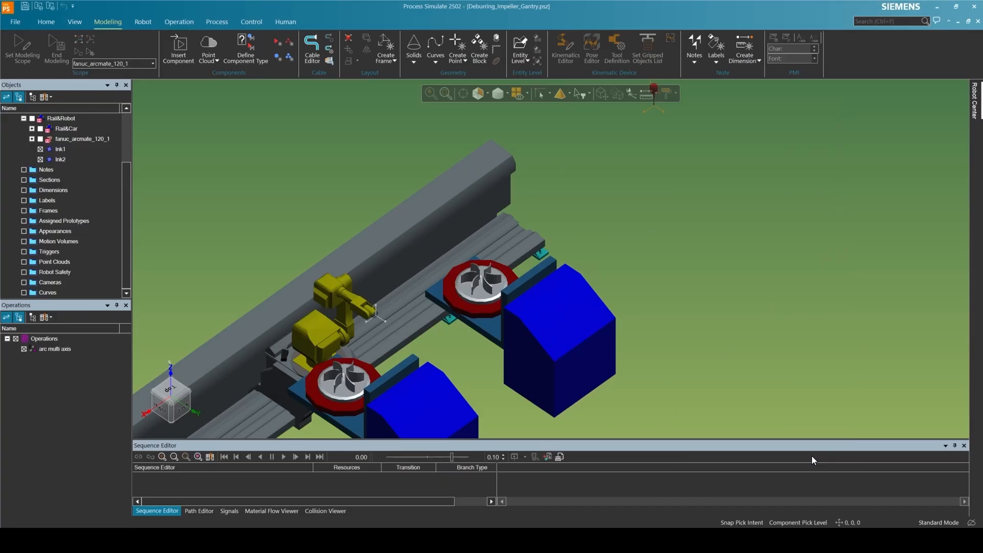
# Step: Attach fanuc_arcmate_120_1 one way to link k1 of the rail carriage, storing the attachment locally in the current study
pyautogui.click(84, 139)
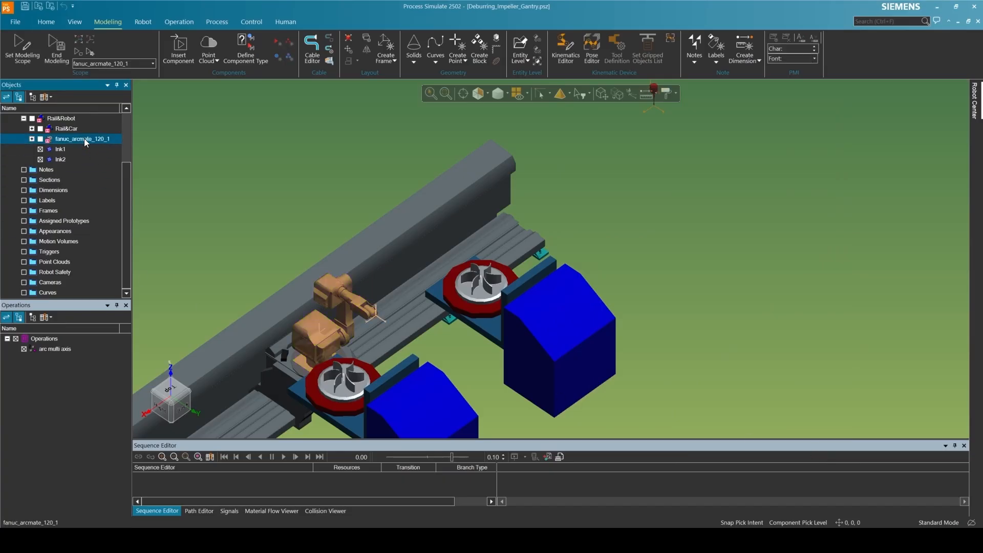
pyautogui.click(46, 22)
pyautogui.click(732, 60)
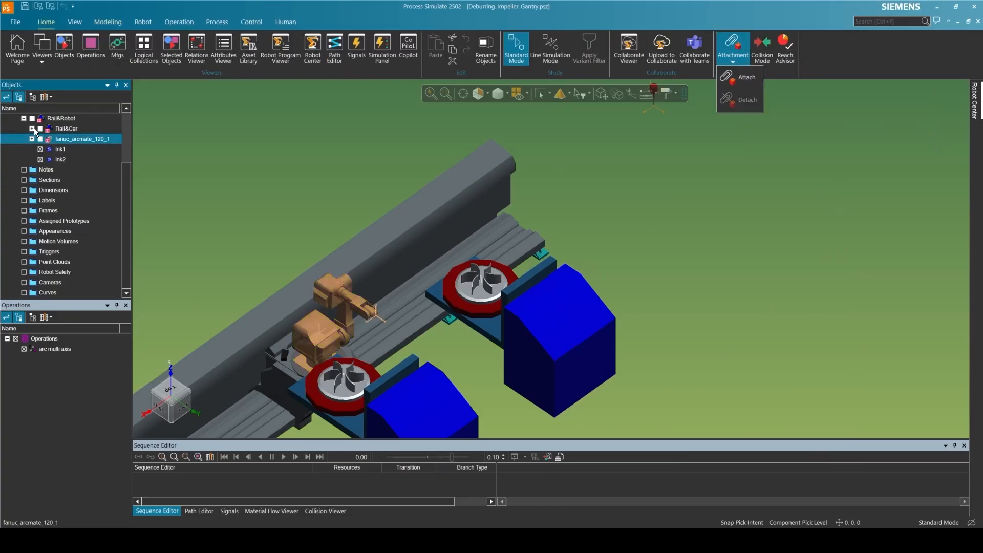
pyautogui.click(32, 129)
pyautogui.click(40, 149)
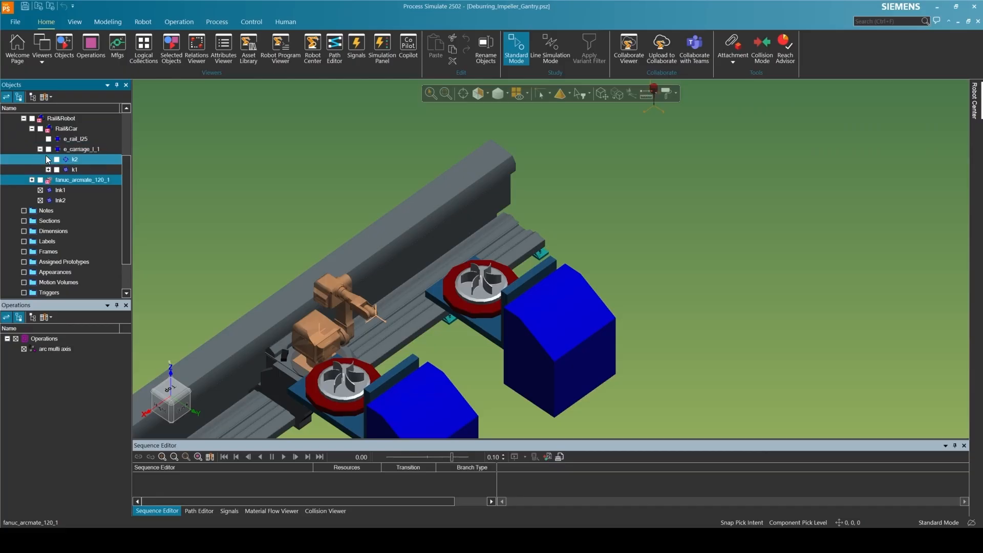
pyautogui.click(727, 63)
pyautogui.click(733, 76)
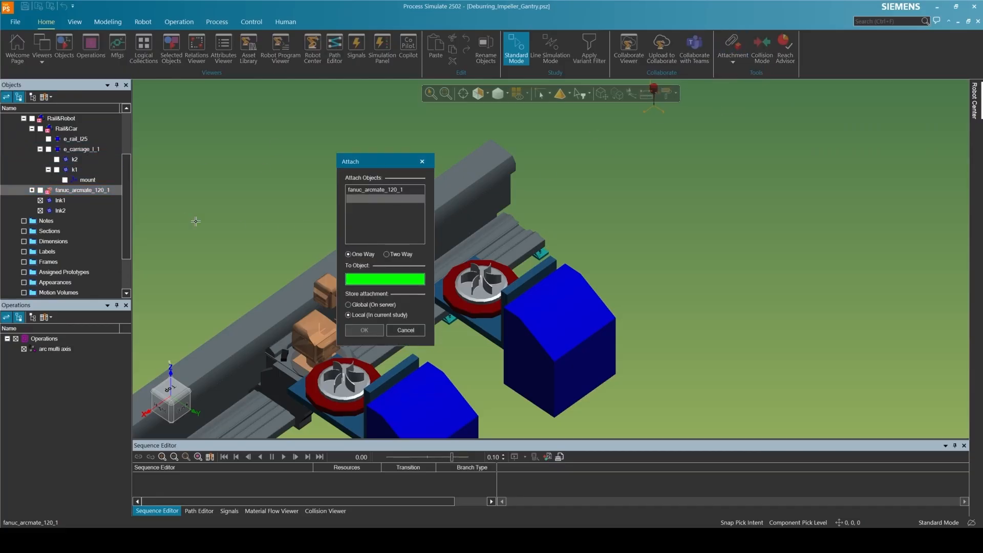
pyautogui.click(76, 169)
pyautogui.click(367, 333)
# Step: Add joint j1 of e_carriage_l_1 as an external axis in the fanuc_arcmate_120_1 robot properties
pyautogui.rightClick(313, 329)
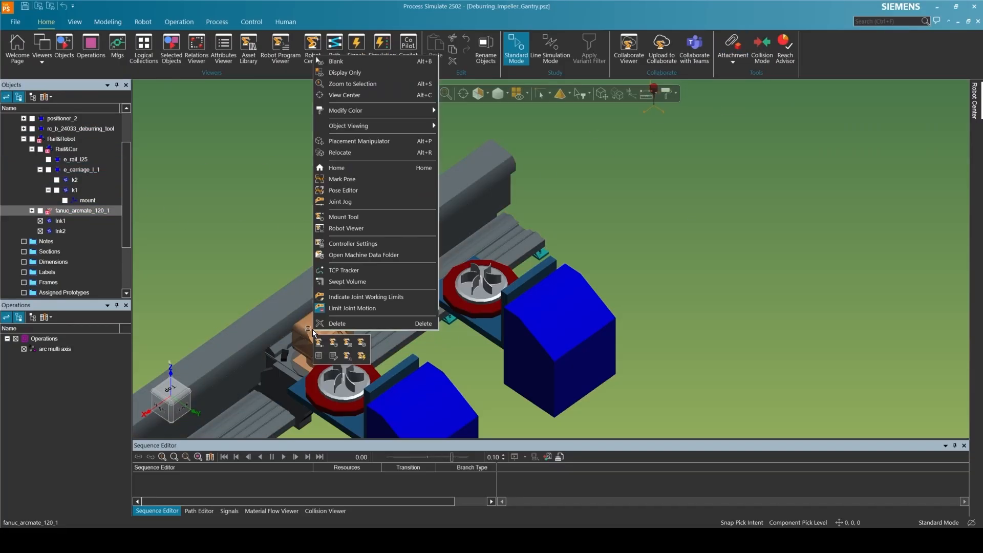
pyautogui.click(350, 341)
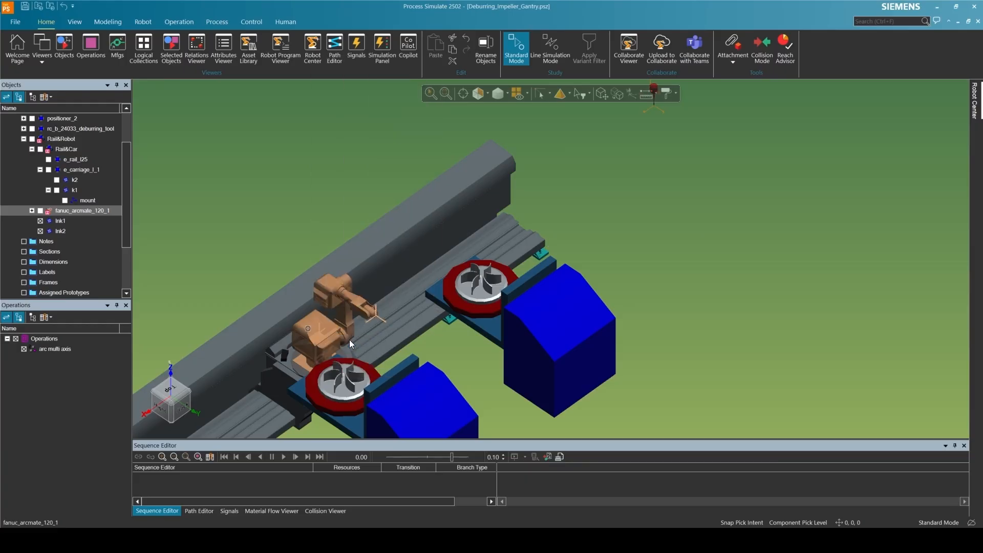
pyautogui.click(626, 149)
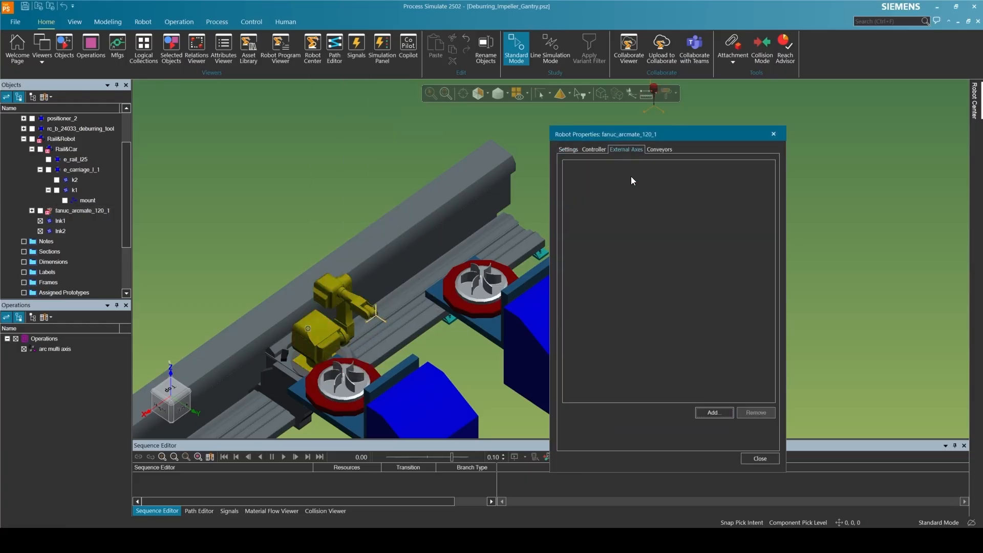
pyautogui.click(714, 412)
pyautogui.click(913, 237)
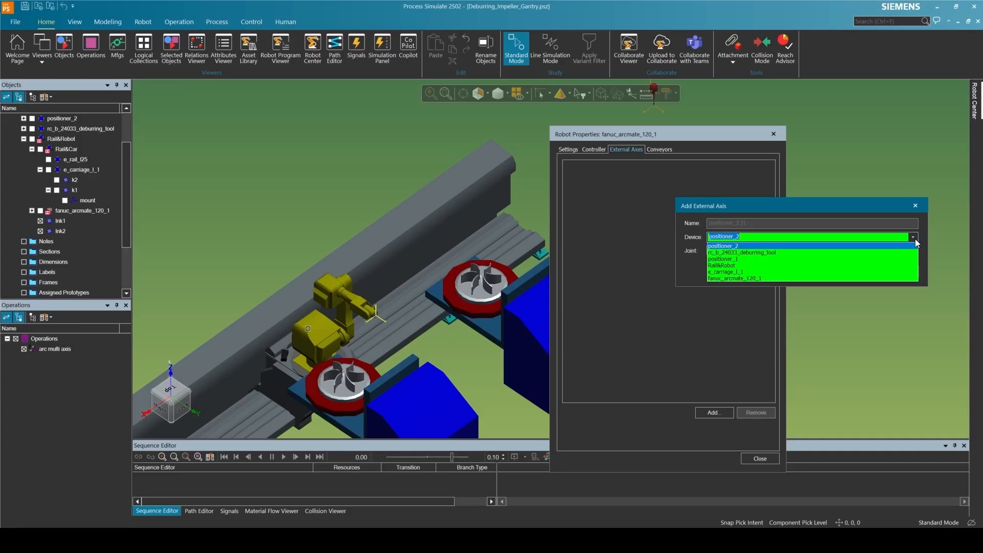
pyautogui.click(821, 272)
pyautogui.click(853, 272)
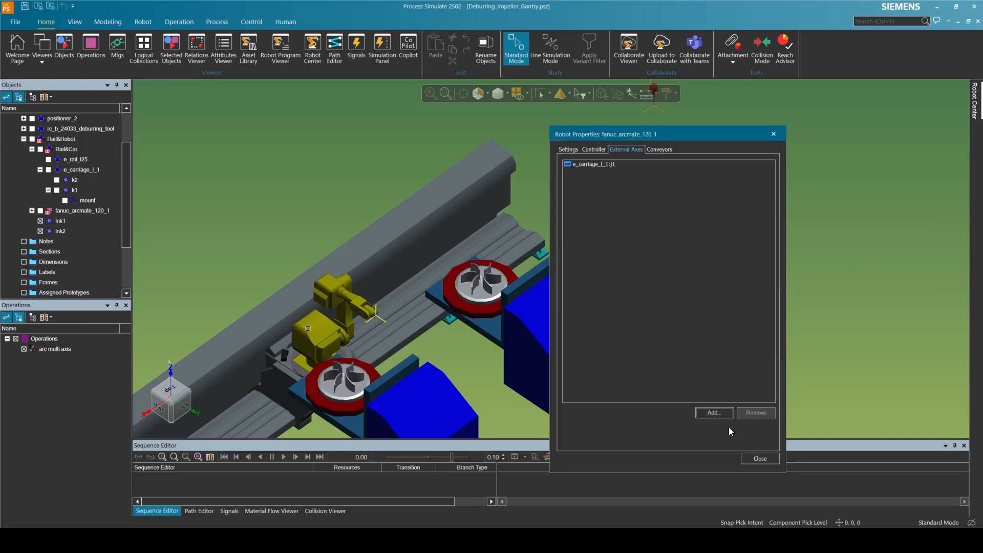
pyautogui.click(760, 458)
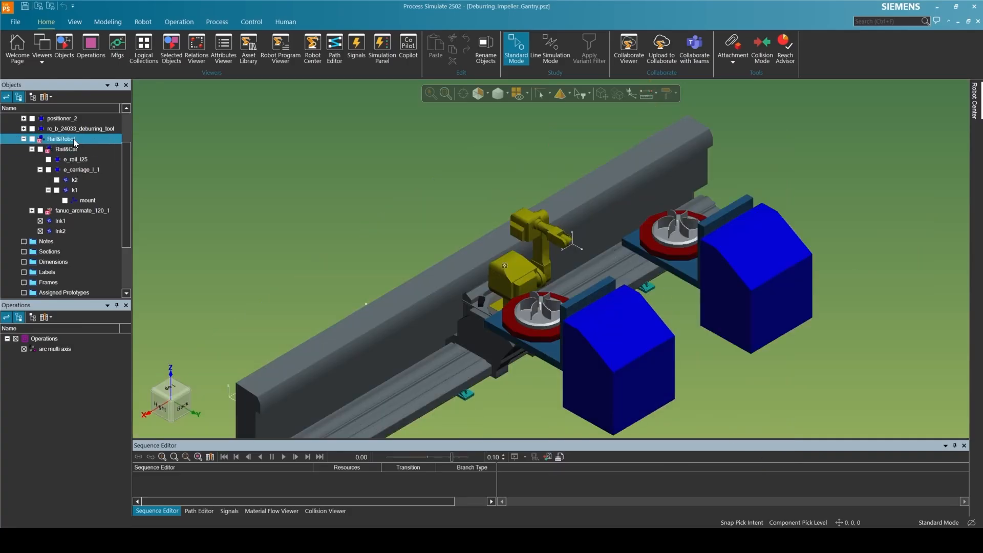
# Step: Jog the robot's carriage external axis of Rail&Robot to about -303 with Joint Jog and close the dialog
pyautogui.click(73, 139)
pyautogui.click(107, 21)
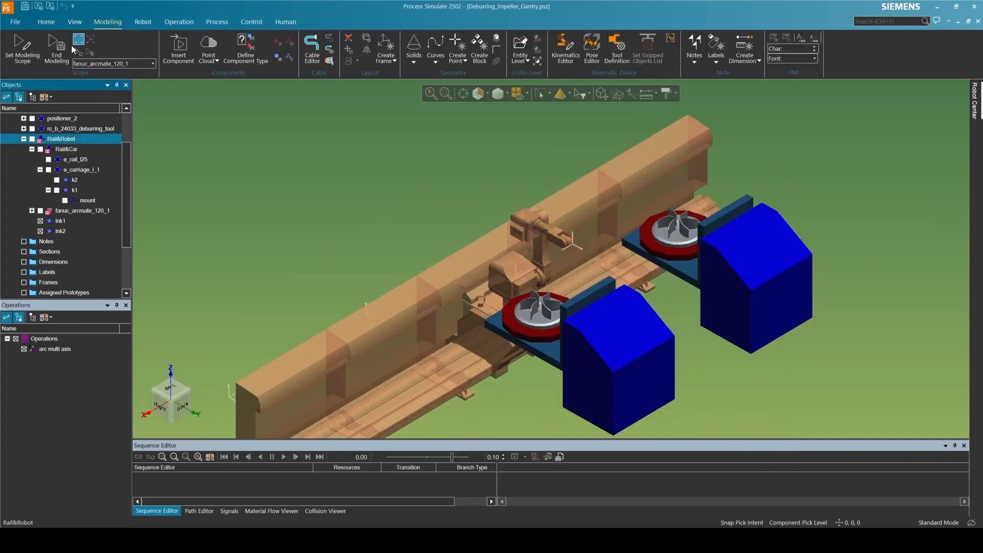
pyautogui.click(143, 21)
pyautogui.click(39, 49)
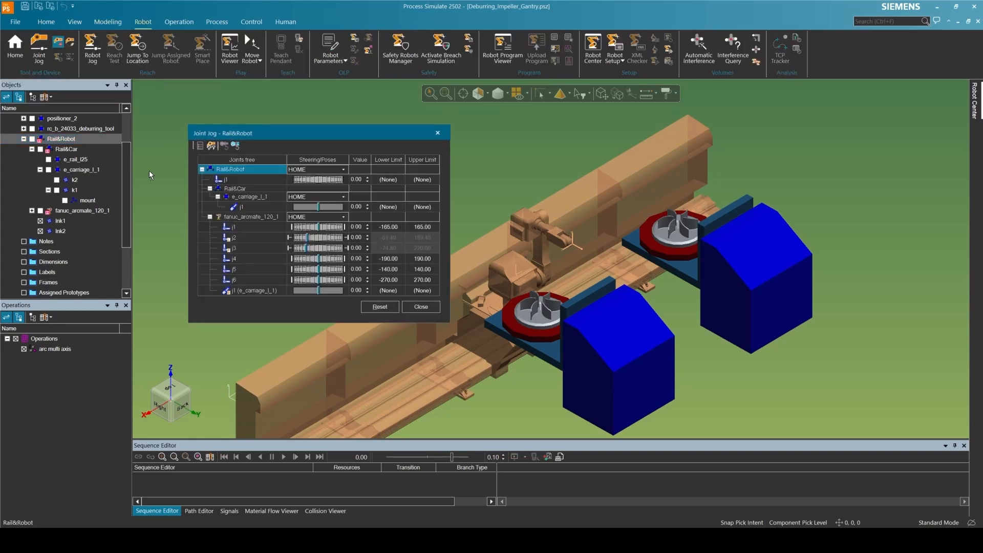
pyautogui.click(367, 292)
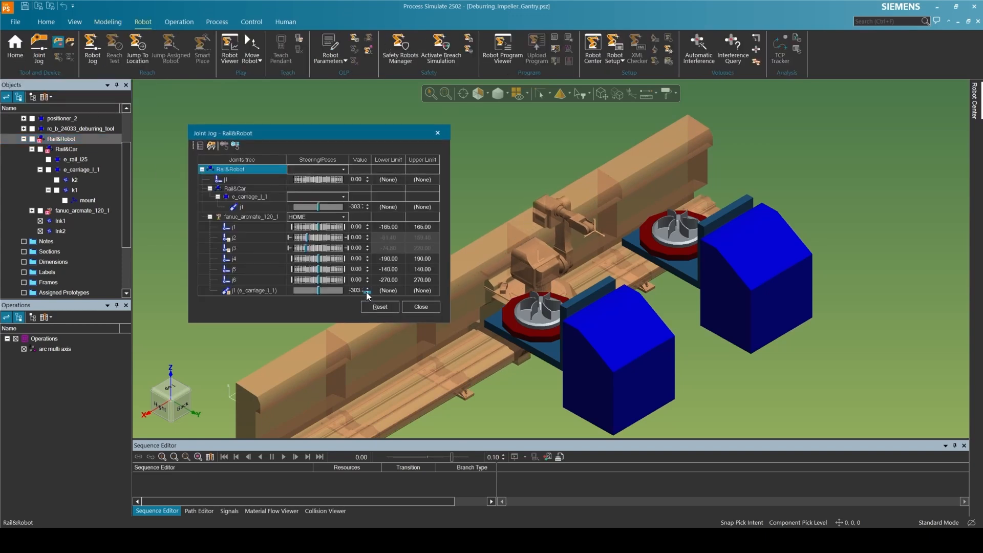
pyautogui.click(421, 307)
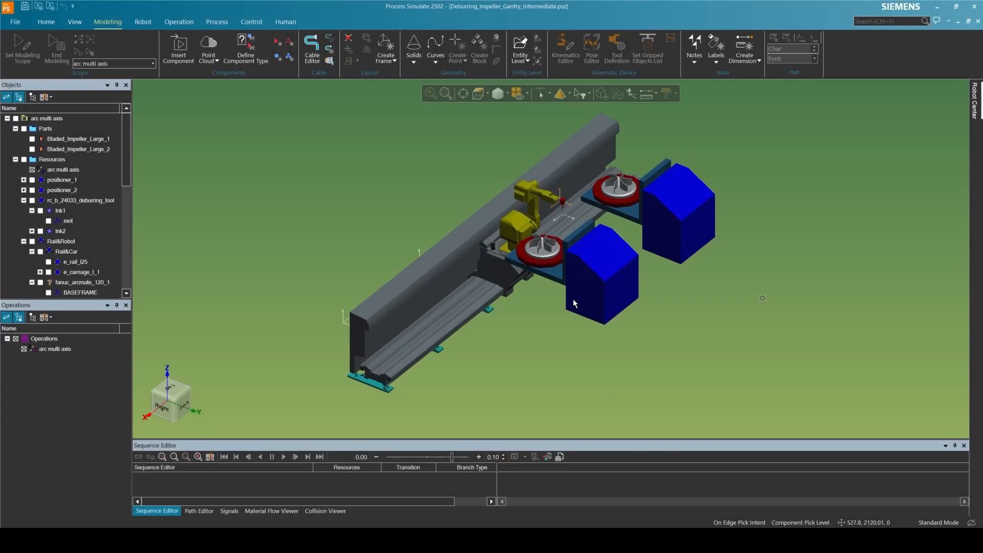
# Step: Set the modeling scope on Bladed_Impeller_Large_1, the impeller on the nearer positioner
pyautogui.click(545, 252)
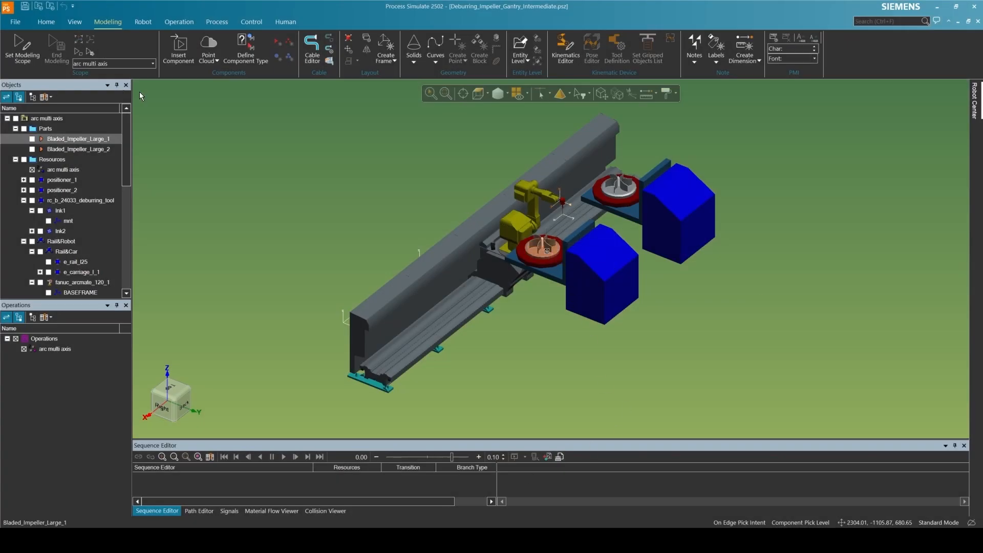
pyautogui.click(27, 60)
pyautogui.scroll(8, 537, 243)
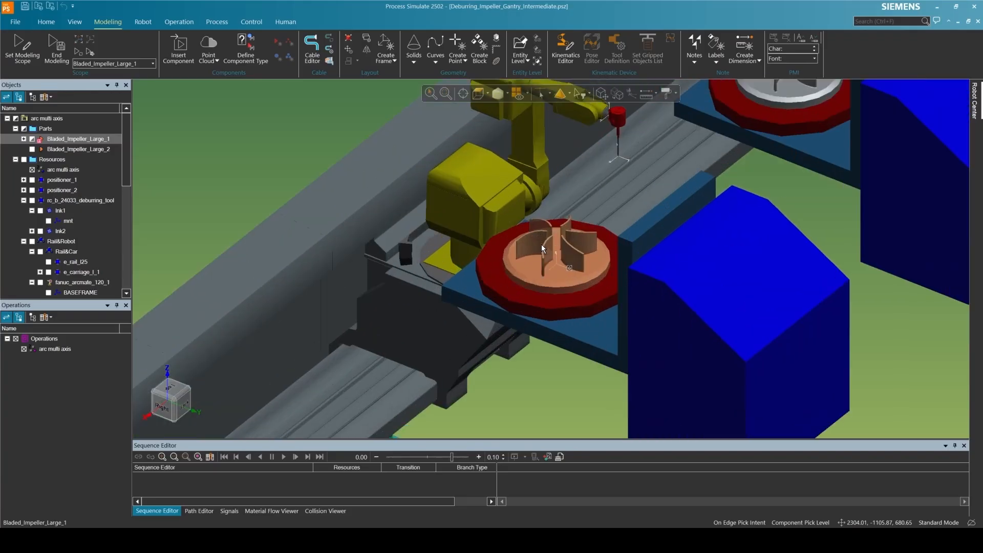
# Step: Collapse the rc_b_24033_deburring_tool and Resources branches in the object tree
pyautogui.click(217, 115)
pyautogui.click(909, 118)
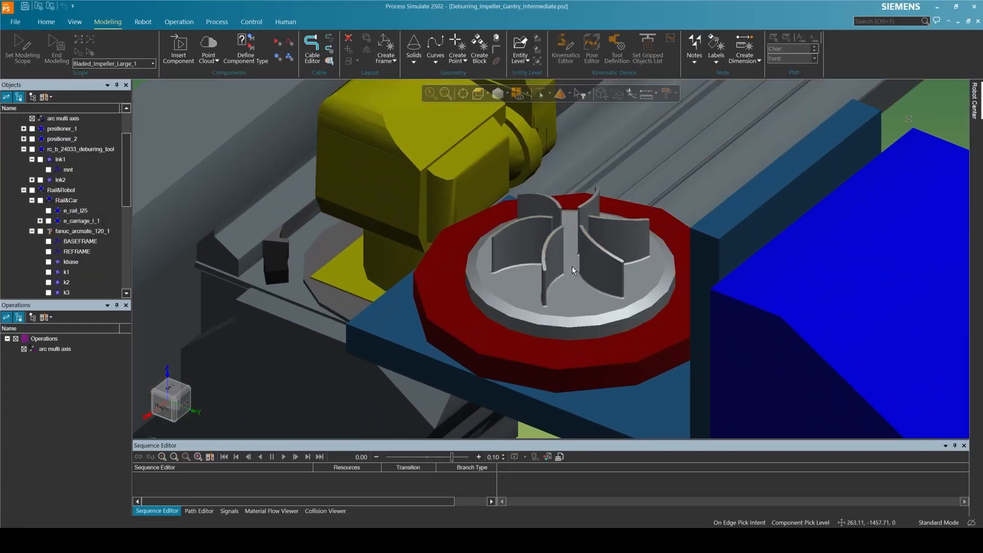
pyautogui.scroll(-1, 73, 244)
pyautogui.scroll(2, 73, 247)
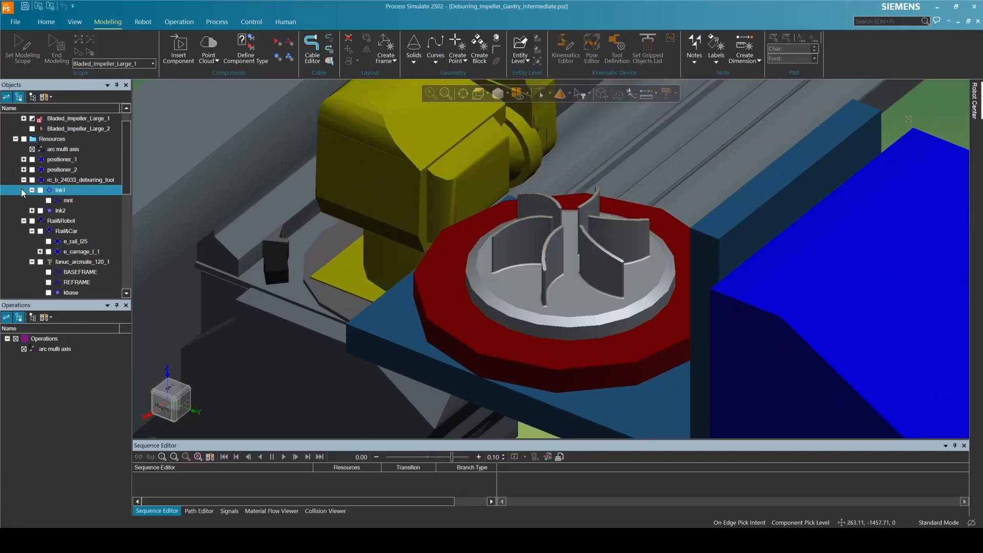
pyautogui.click(23, 180)
pyautogui.scroll(1, 25, 171)
pyautogui.click(15, 159)
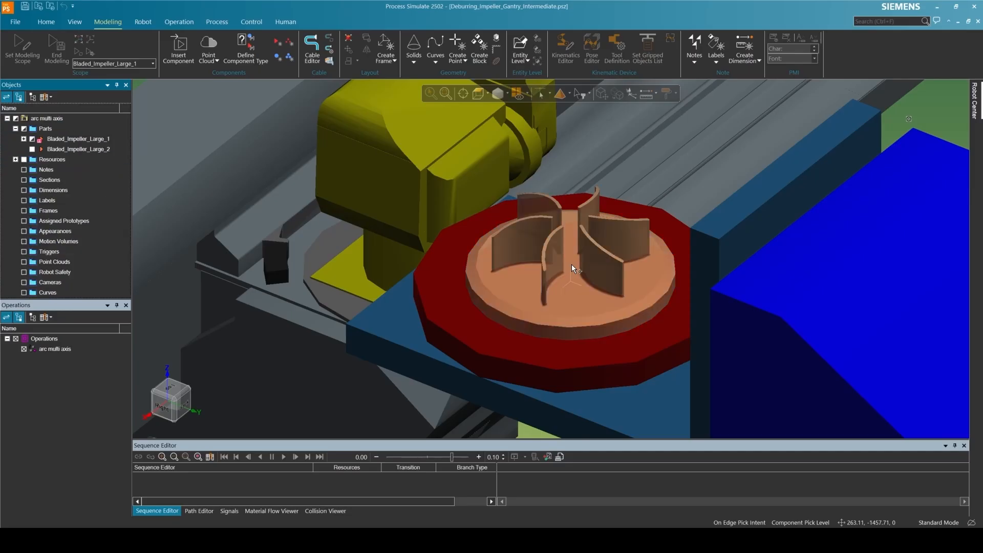
# Step: Create closed curve Curve1 by picking points around the top edge of one blade on Bladed_Impeller_Large_1, ending at the starting point
pyautogui.click(435, 49)
pyautogui.click(453, 117)
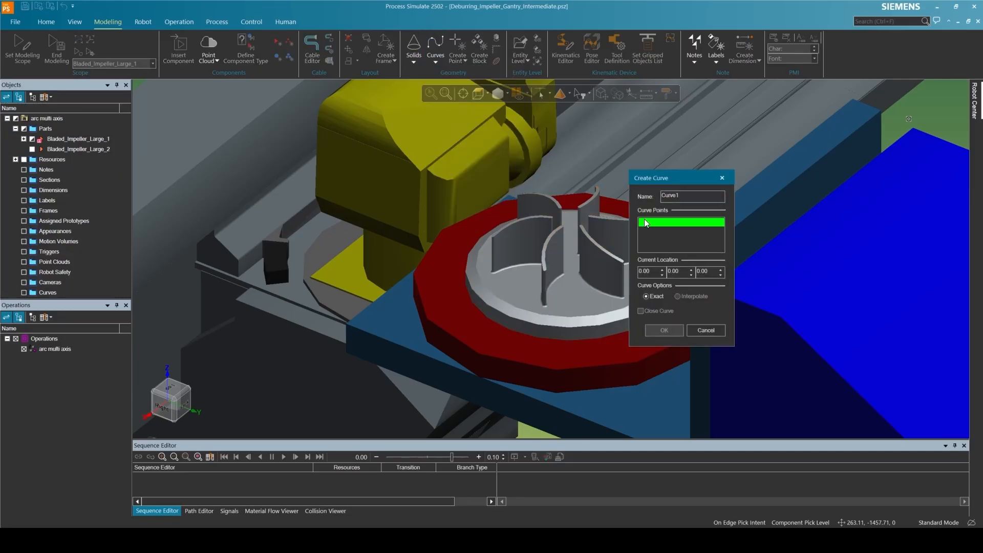
pyautogui.scroll(5, 599, 253)
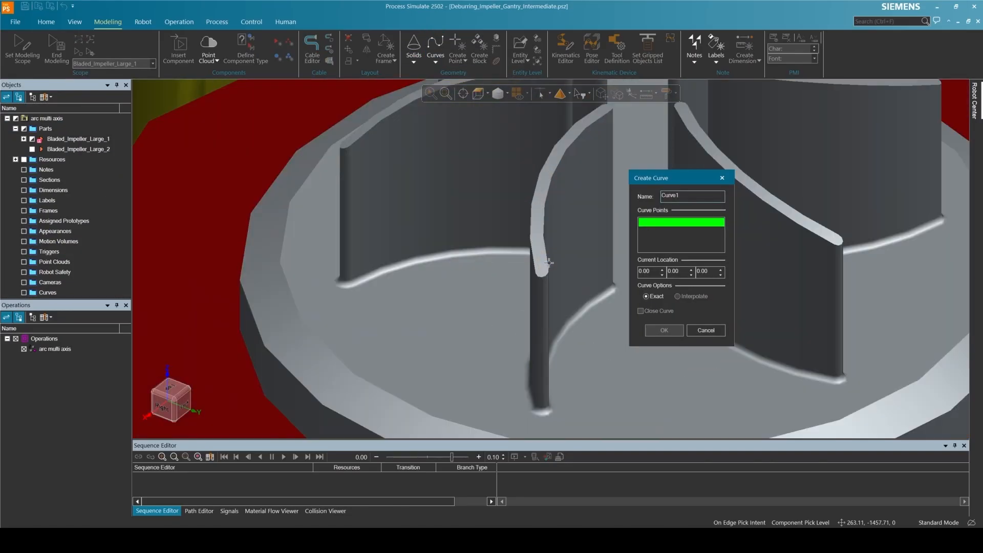
pyautogui.scroll(-2, 598, 253)
pyautogui.click(536, 202)
pyautogui.click(520, 252)
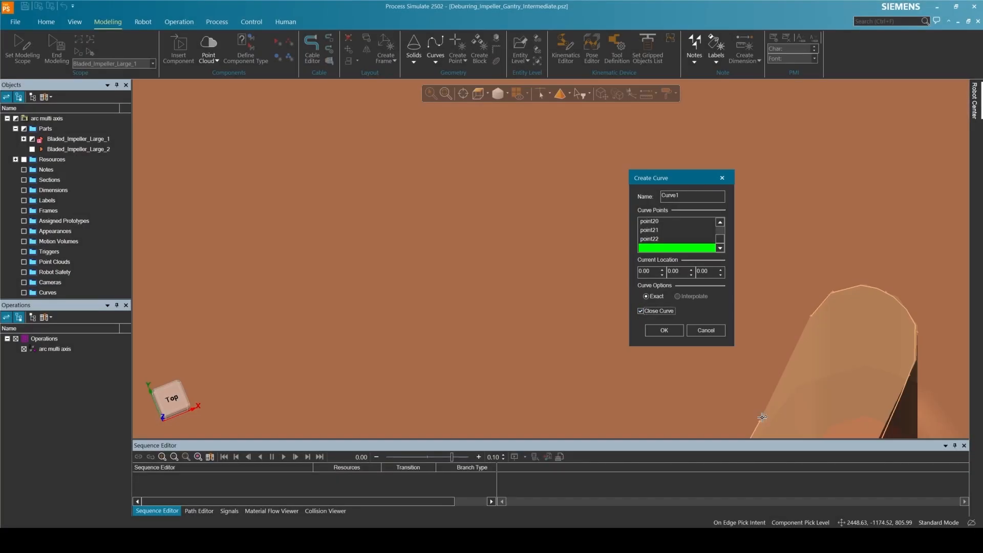
pyautogui.click(760, 419)
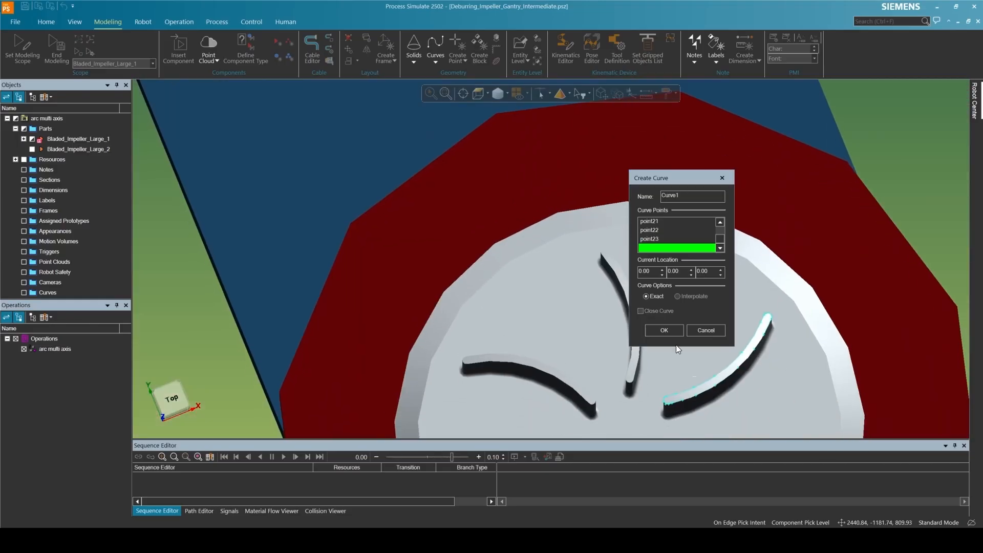
pyautogui.click(677, 333)
pyautogui.moveTo(679, 335); pyautogui.dragTo(639, 335, button='middle')
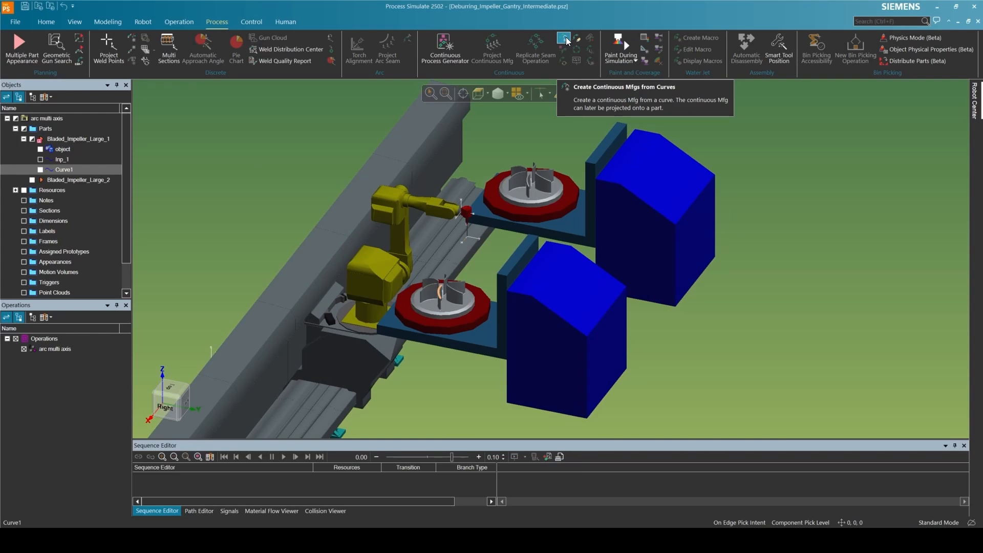
# Step: Create a continuous Mfg of type ContinuousMfg from Curve1 and assign it to Bladed_Impeller_Large_1
pyautogui.click(564, 38)
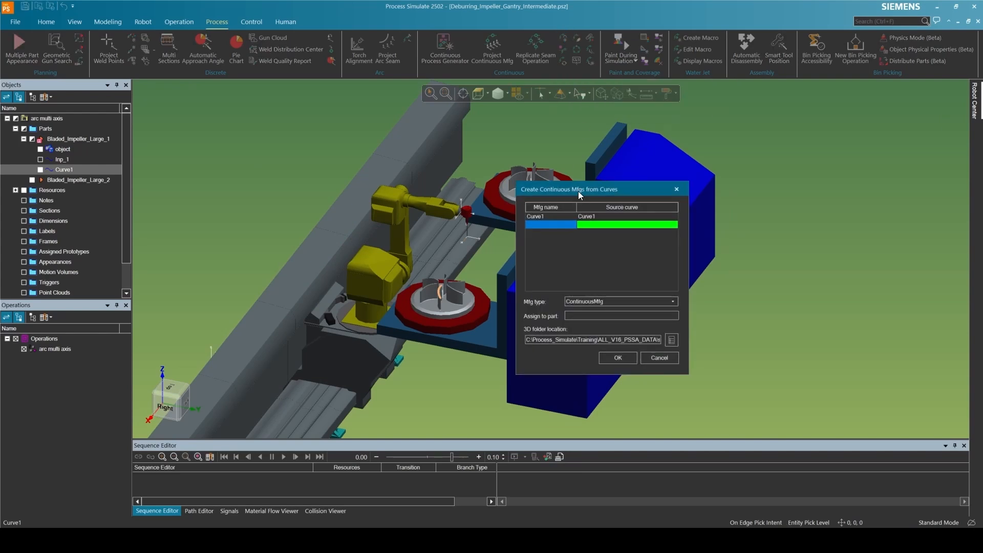
pyautogui.moveTo(579, 191); pyautogui.dragTo(636, 167)
pyautogui.click(632, 294)
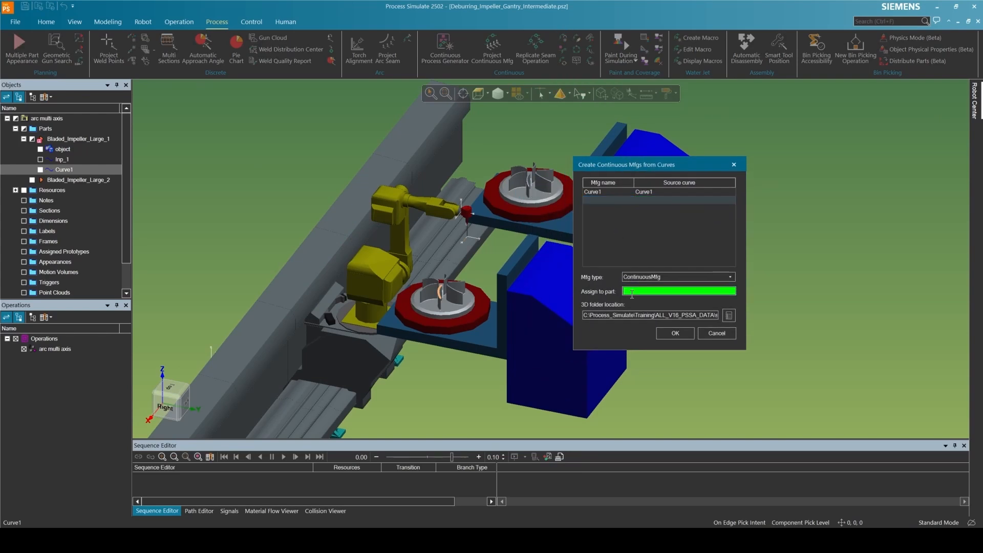
pyautogui.click(454, 311)
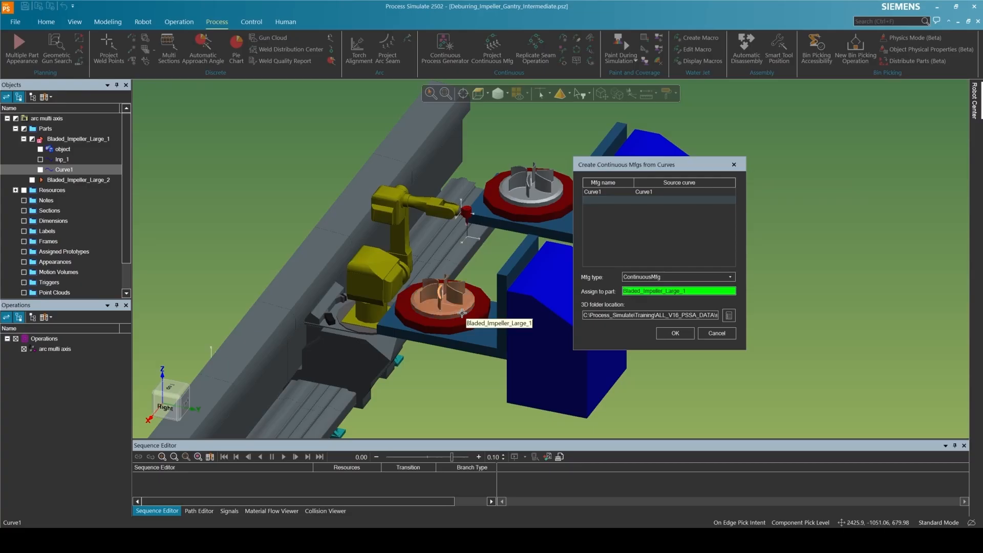
pyautogui.scroll(5, 479, 315)
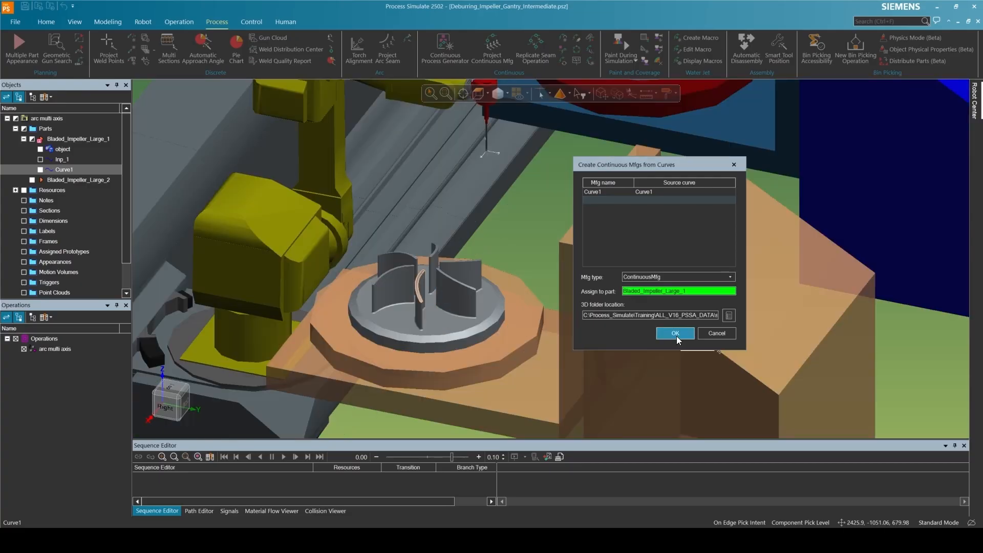
pyautogui.click(675, 333)
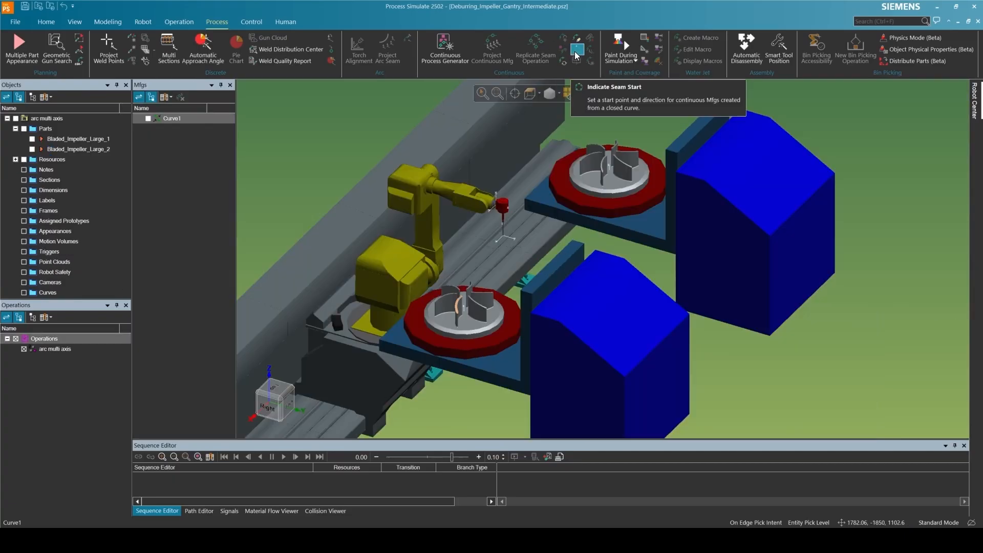
# Step: Set the seam start of Curve1 at the blade's outer tip (2448.35, -1174.84, 806.13) with via direction point (2360.80, -1225.47, 836.21)
pyautogui.click(577, 53)
pyautogui.scroll(5, 465, 309)
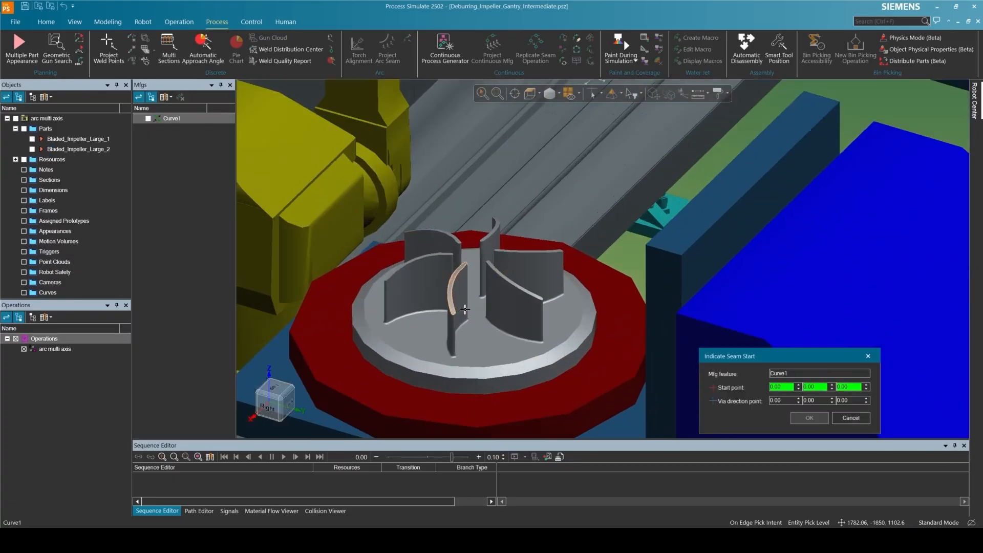
pyautogui.scroll(4, 465, 310)
pyautogui.click(444, 319)
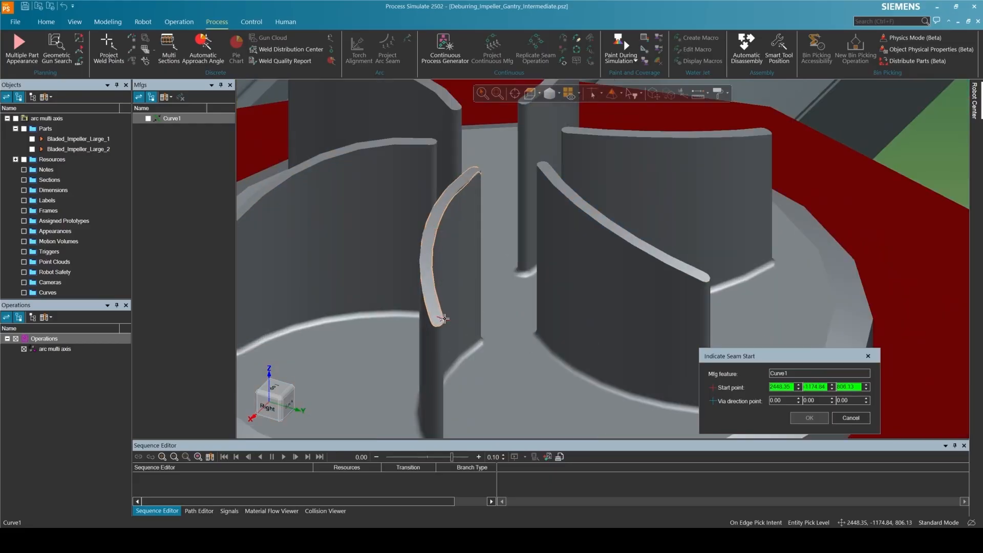
pyautogui.click(784, 401)
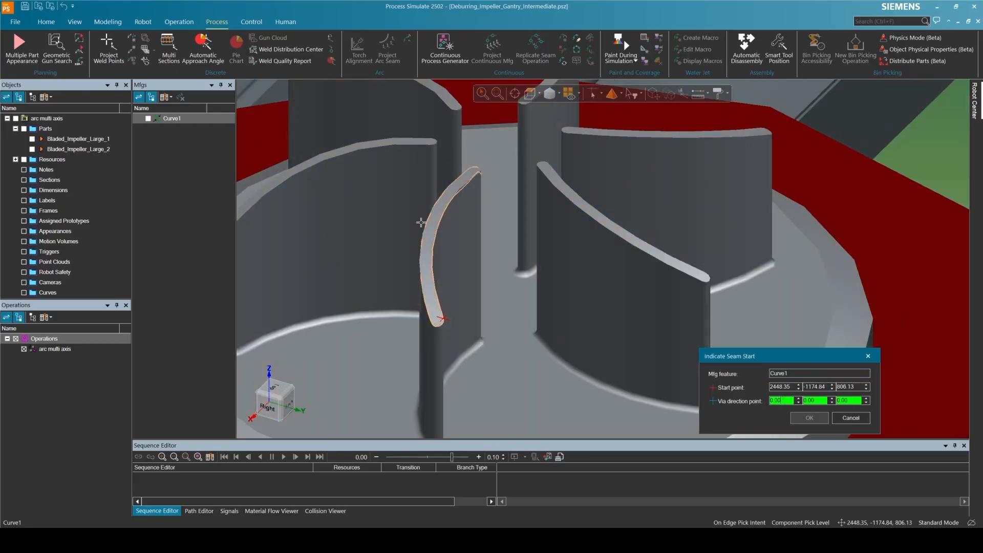
pyautogui.click(443, 220)
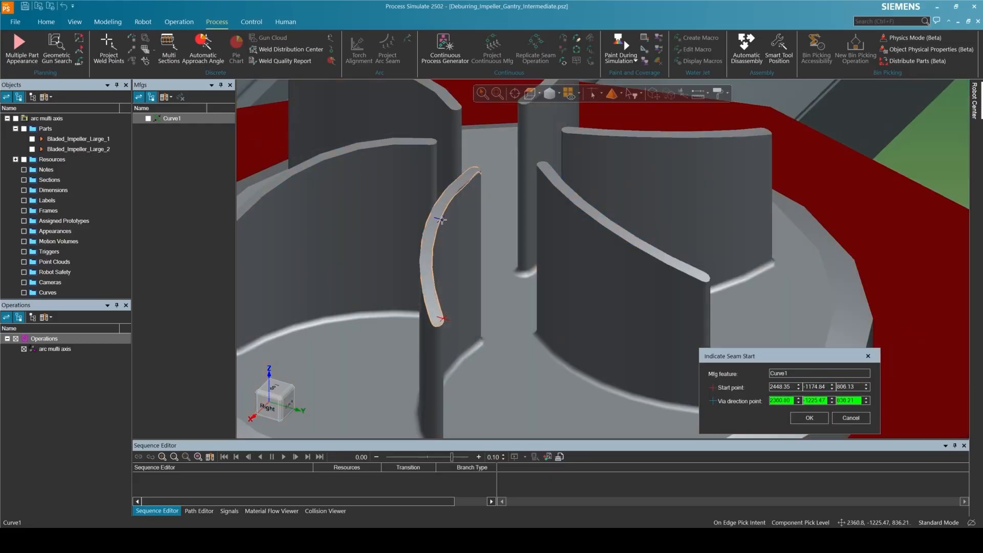
pyautogui.click(808, 417)
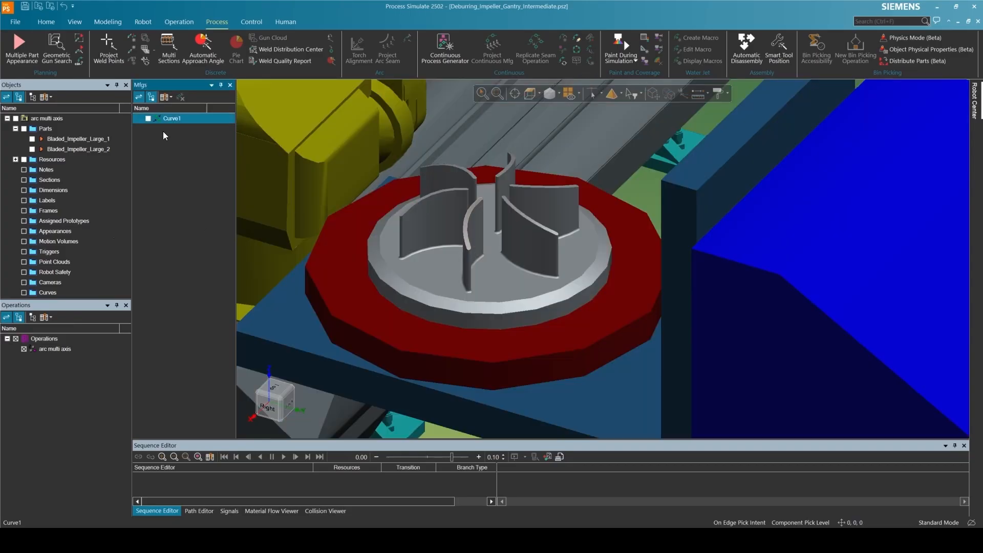
# Step: Create continuous operation Cont_Robotic_Op under the operation root for fanuc_arcmate_120_1 with rc_b_24033_deburring_tool and the Curve1 Mfg
pyautogui.click(45, 338)
pyautogui.click(180, 22)
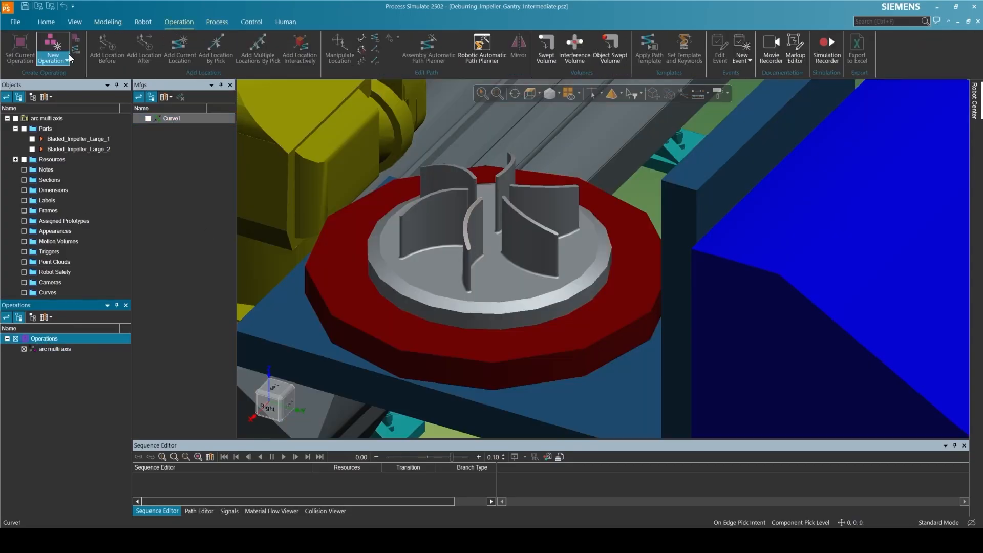
pyautogui.click(52, 51)
pyautogui.click(93, 247)
pyautogui.doubleClick(50, 159)
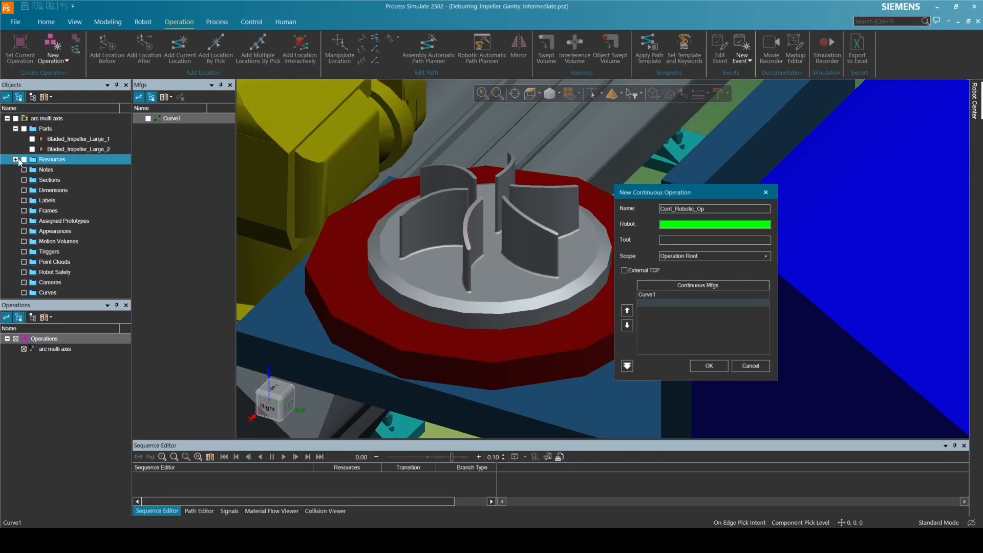
pyautogui.click(61, 252)
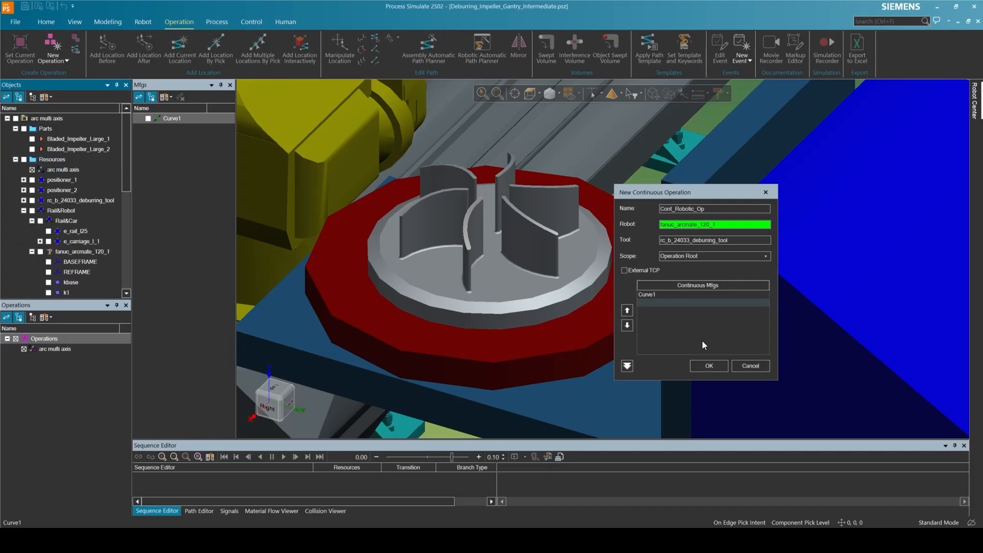
pyautogui.click(714, 366)
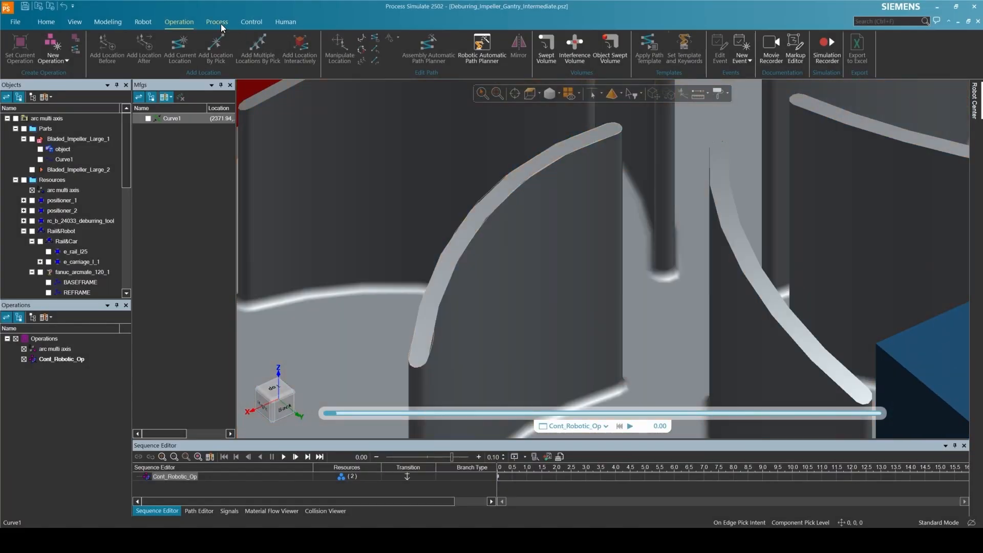
# Step: Project Curve1 of Cont_Robotic_Op onto the blade's top face with tolerance-based spacing and close the projection dialog
pyautogui.click(219, 23)
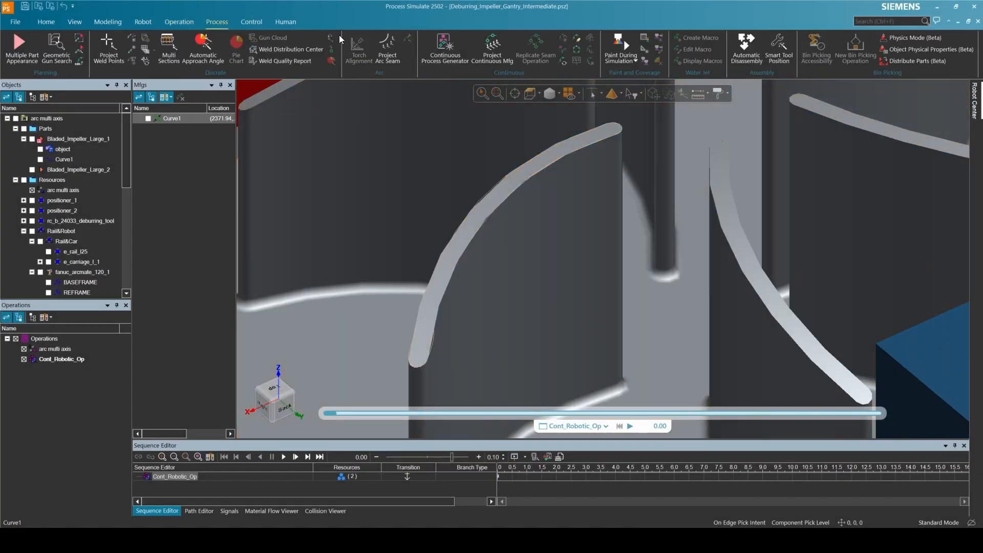
pyautogui.click(492, 49)
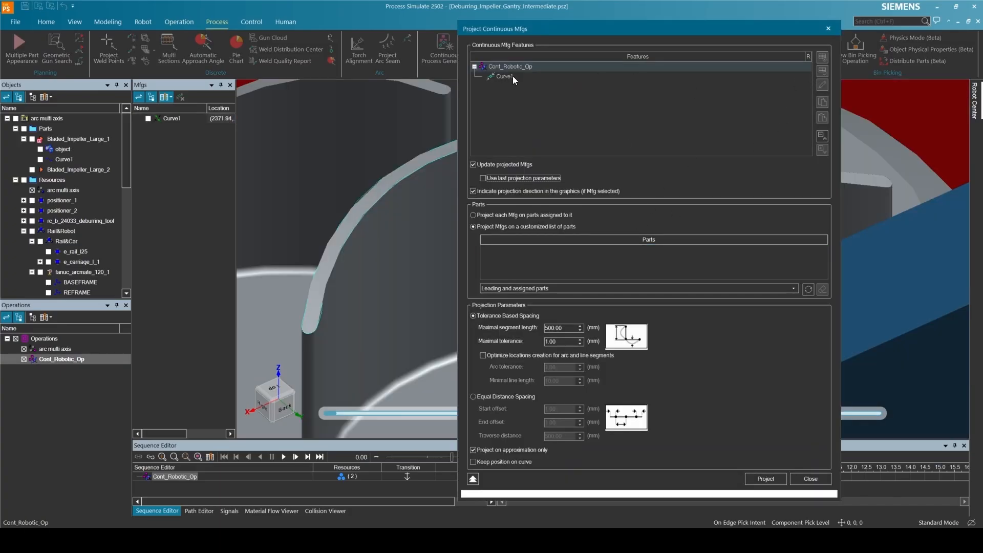
pyautogui.click(514, 77)
pyautogui.click(822, 85)
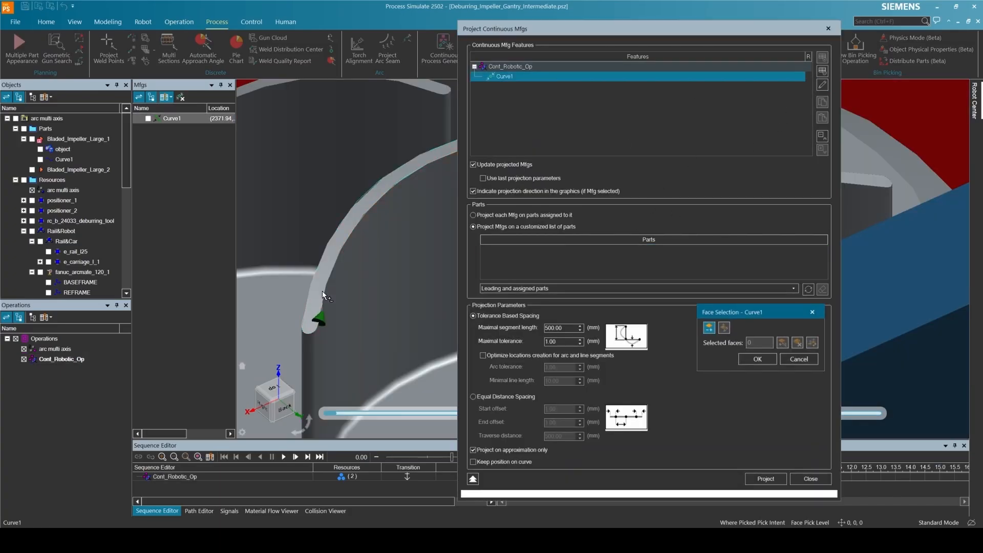
pyautogui.click(322, 292)
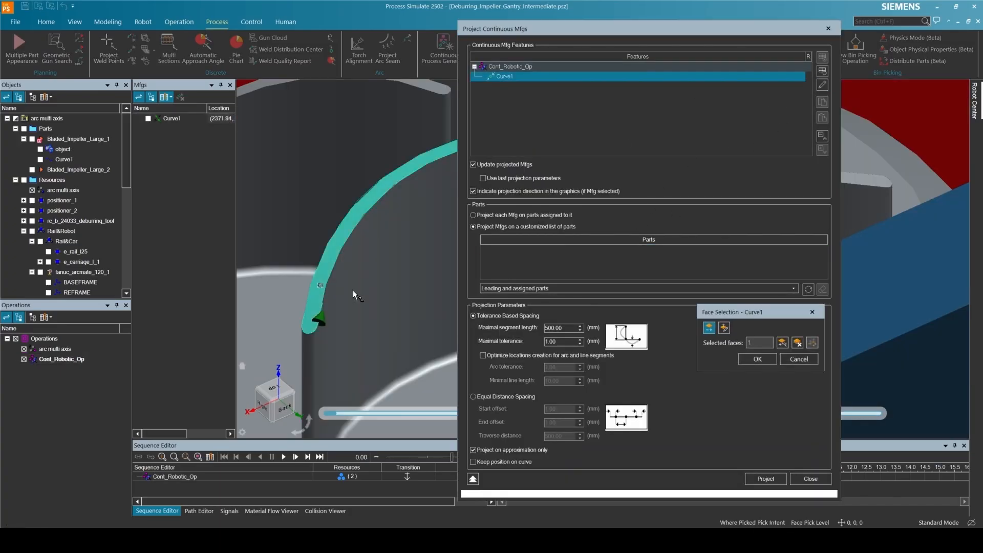
pyautogui.click(724, 329)
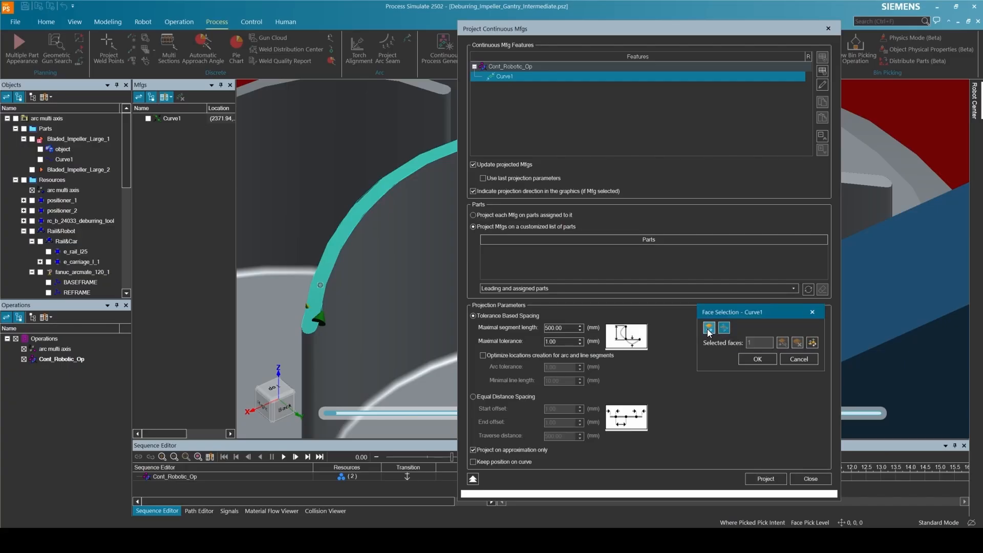
pyautogui.click(758, 359)
pyautogui.click(765, 479)
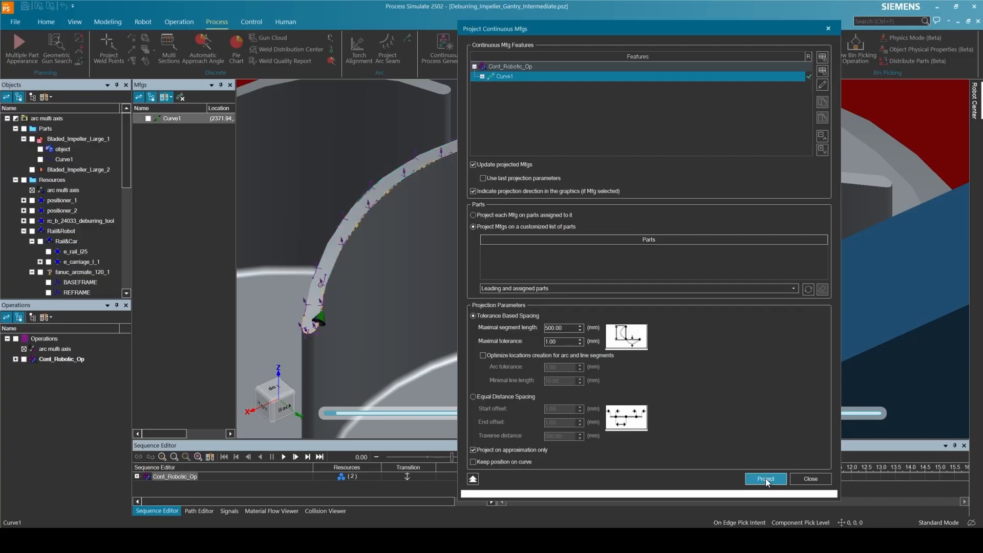
pyautogui.click(825, 483)
# Step: Expand Cont_Robotic_Op and Curve1_op to inspect the projected locations along the blade edge
pyautogui.scroll(5, 389, 186)
pyautogui.click(16, 359)
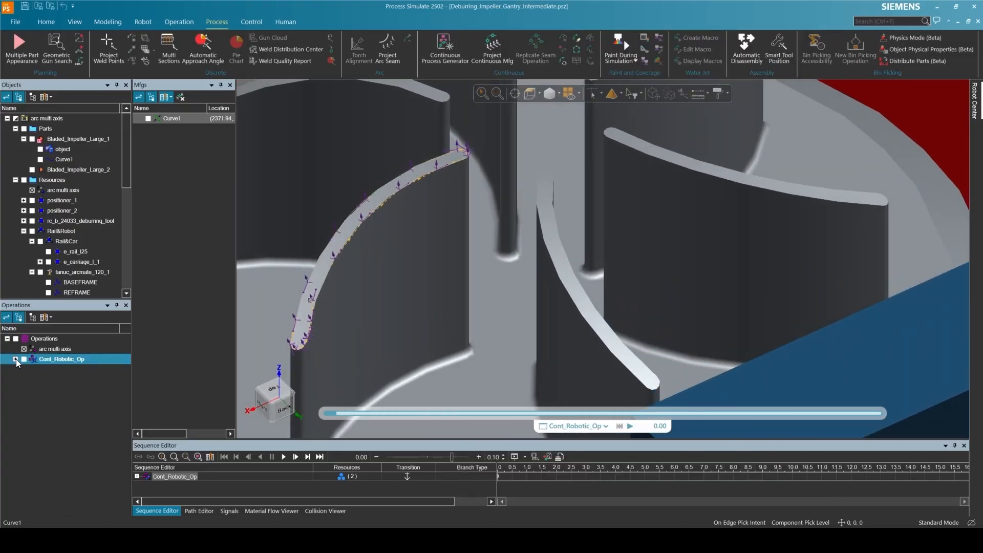
pyautogui.click(15, 359)
pyautogui.click(23, 370)
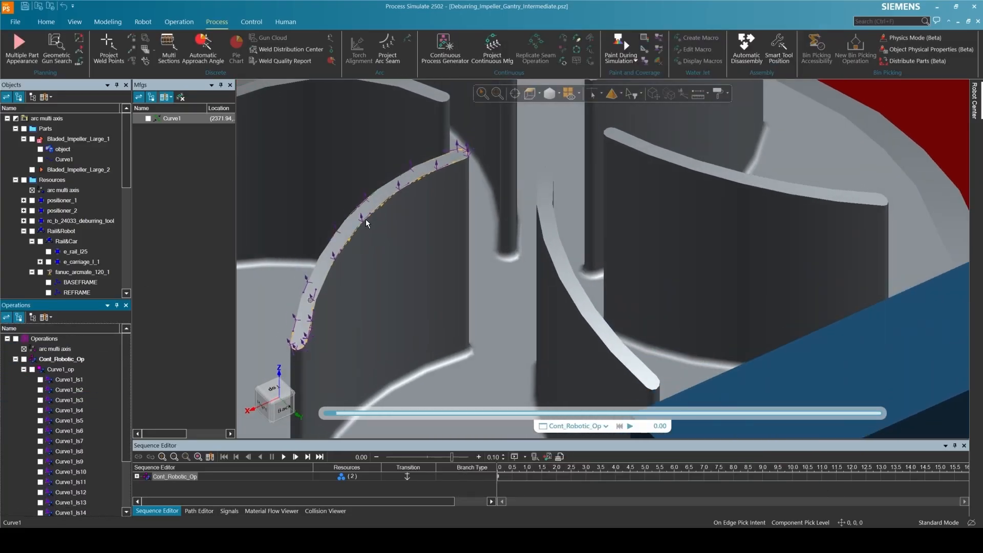
# Step: Play the CompOp simulation of the complete deburring cell in the Deburring_Impeller_Gantry_F study
pyautogui.scroll(-8, 365, 219)
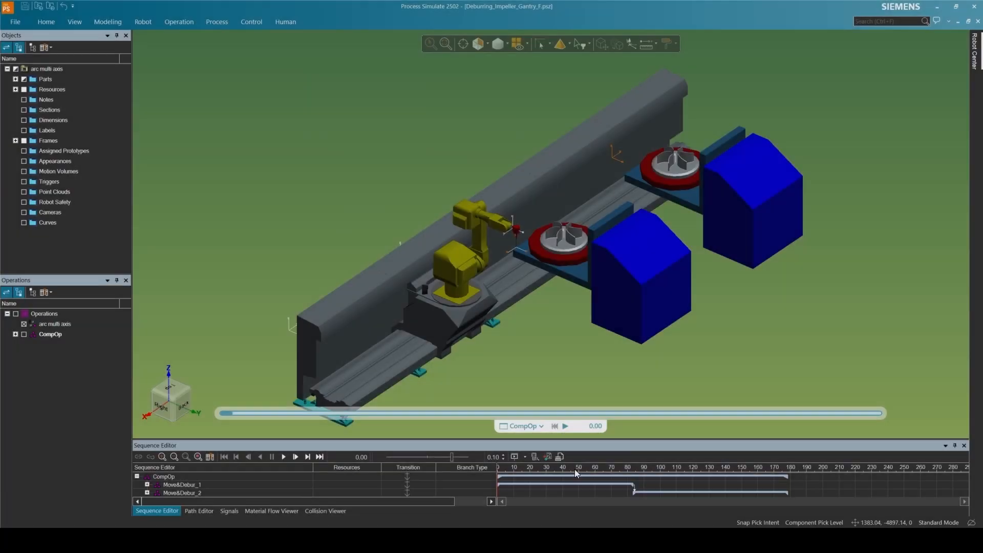
pyautogui.click(566, 426)
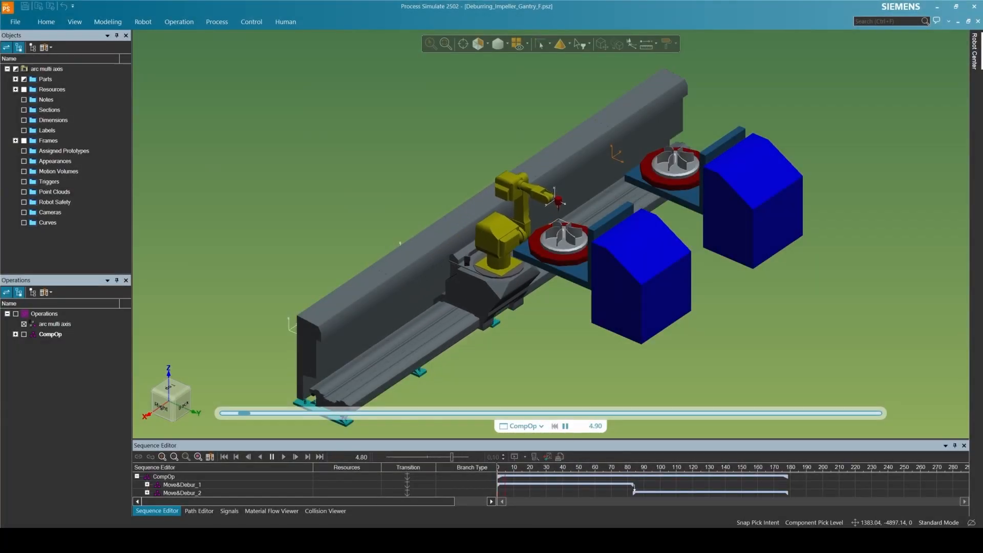